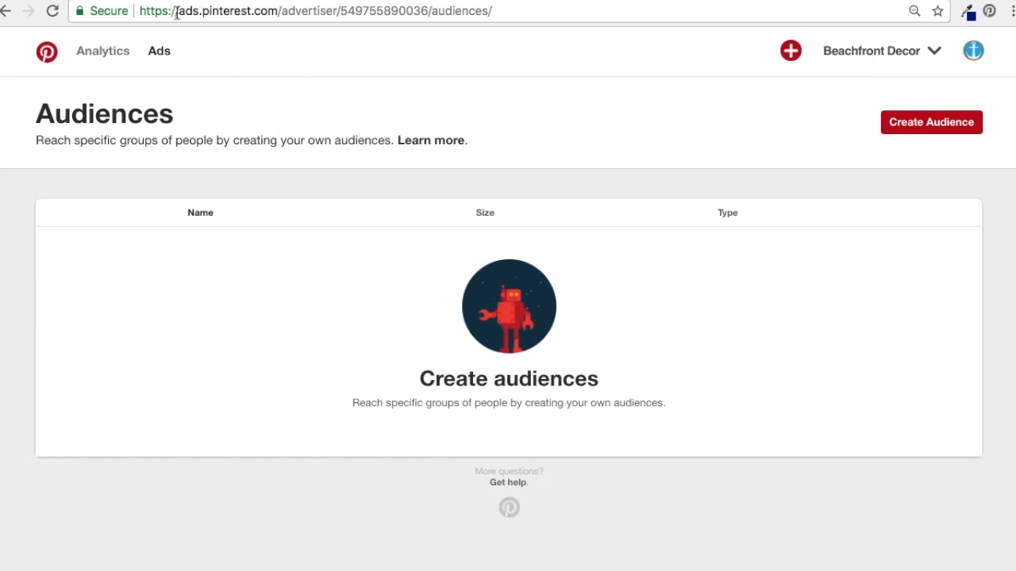
Start creating a new audience based on visitors who went to the site
mouse_move(973, 52)
mouse_move(158, 59)
left_click(932, 128)
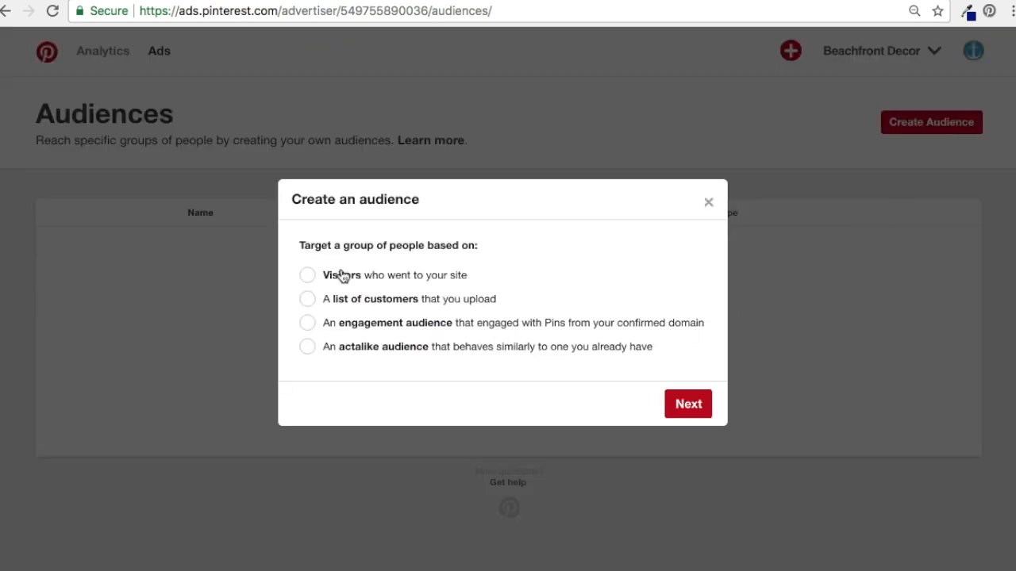
left_click(309, 277)
left_click(691, 411)
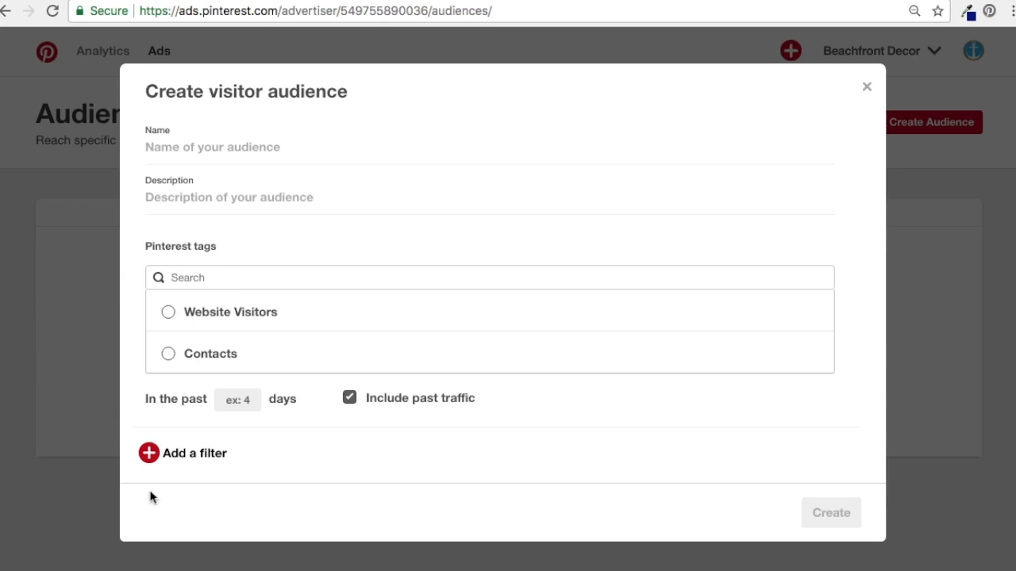
Name the visitor audience "All Website Visitors - 30 Days"
left_click(293, 154)
type("A")
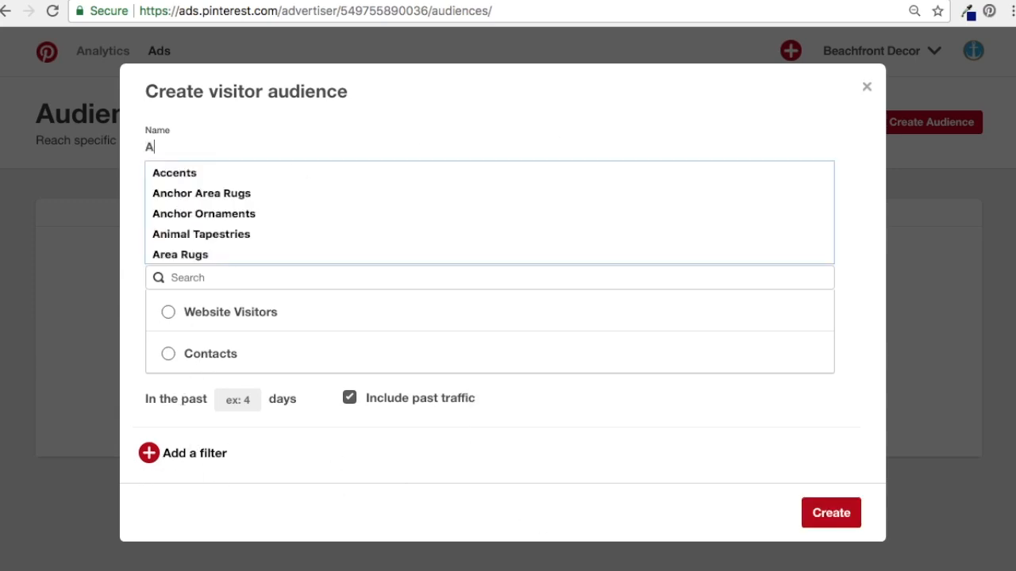
type("ll Website Visitors")
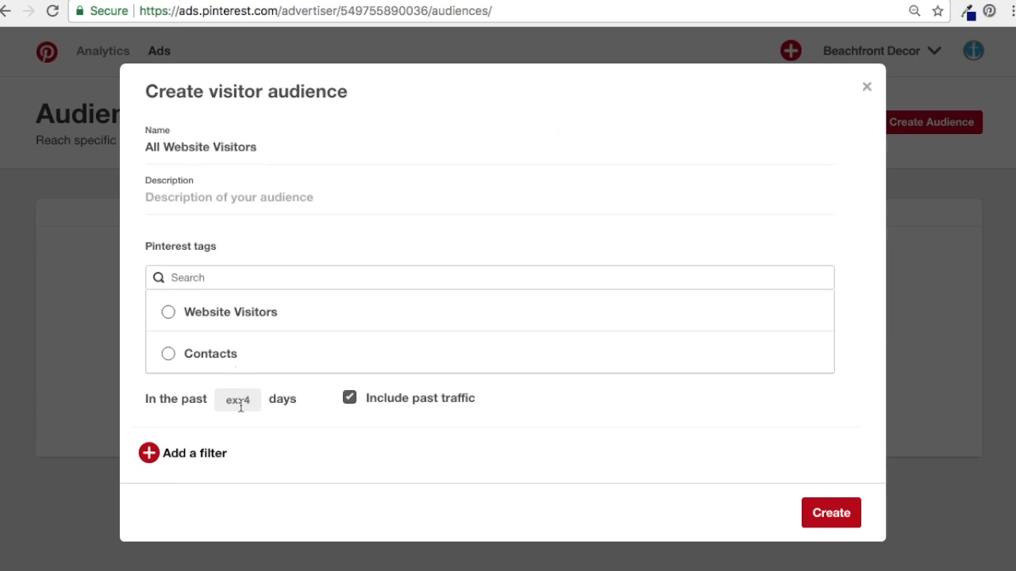
type(" - 30 Days")
left_click_drag(258, 148, 143, 151)
left_click_drag(316, 147, 270, 148)
left_click(275, 151)
left_click(334, 195)
Assign the Website Visitors tag with a 30-day window and past traffic included, and create the audience
left_click(171, 319)
left_click(234, 404)
type("30")
left_click(349, 398)
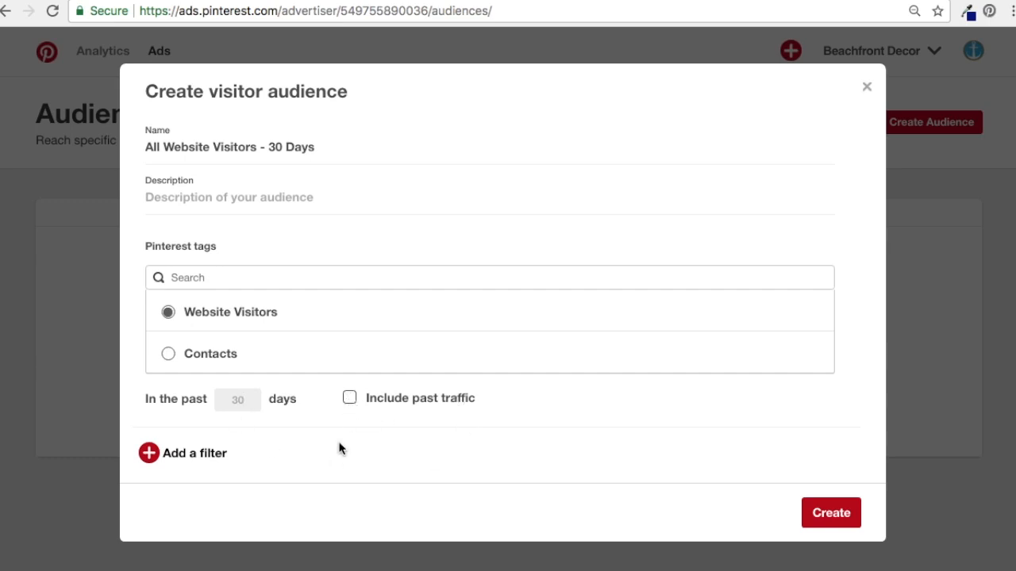
left_click(349, 400)
left_click(822, 508)
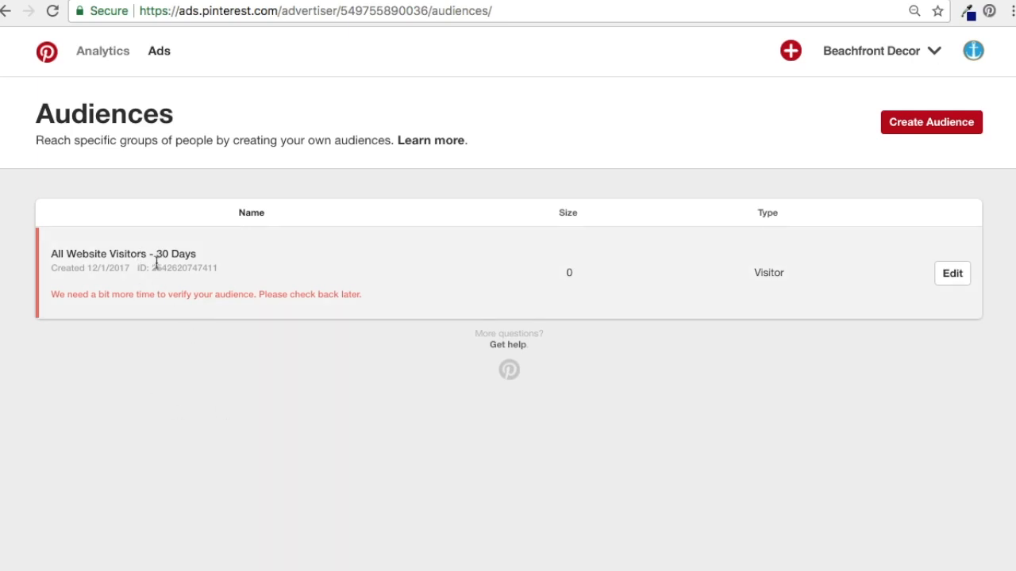
Start a second audience of site visitors and add a URL filter to it
left_click(926, 126)
left_click(308, 276)
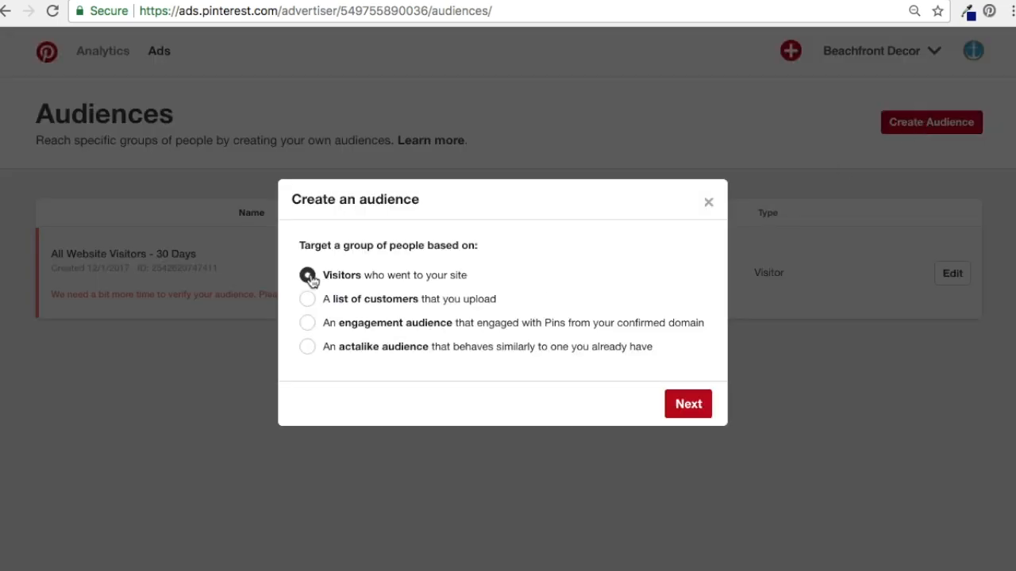
left_click(702, 406)
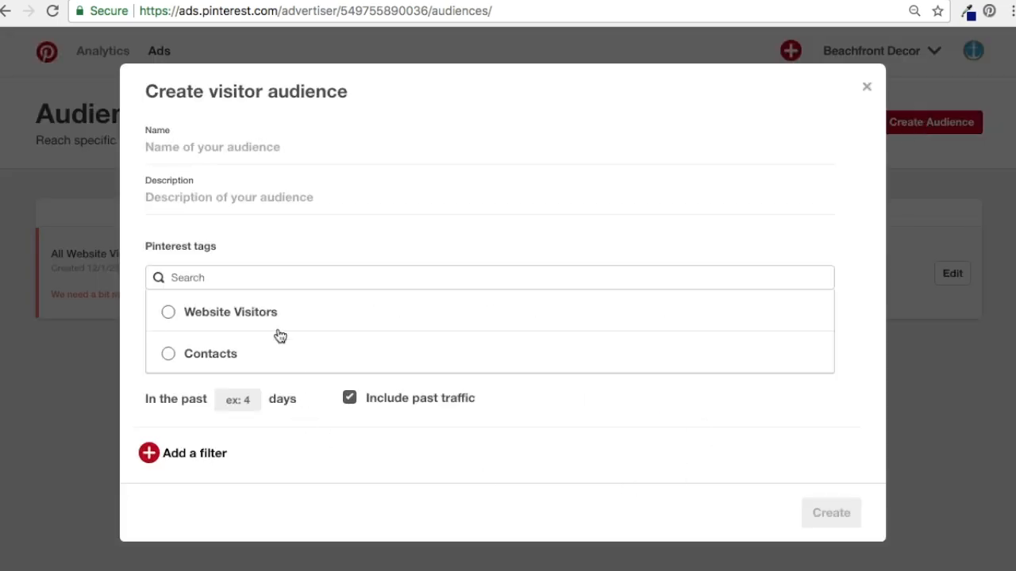
left_click(202, 458)
scroll(508, 454, "down", 3)
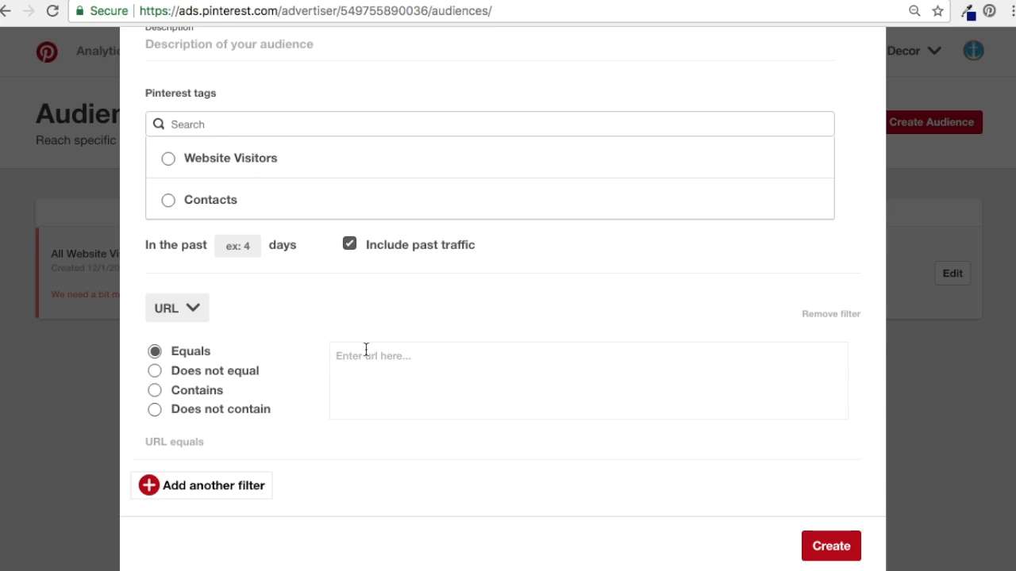
left_click(502, 353)
Switch to the Beachfront Decor website, open the Beautiful Mermaid Decor blog post and copy its URL
left_click(594, 1)
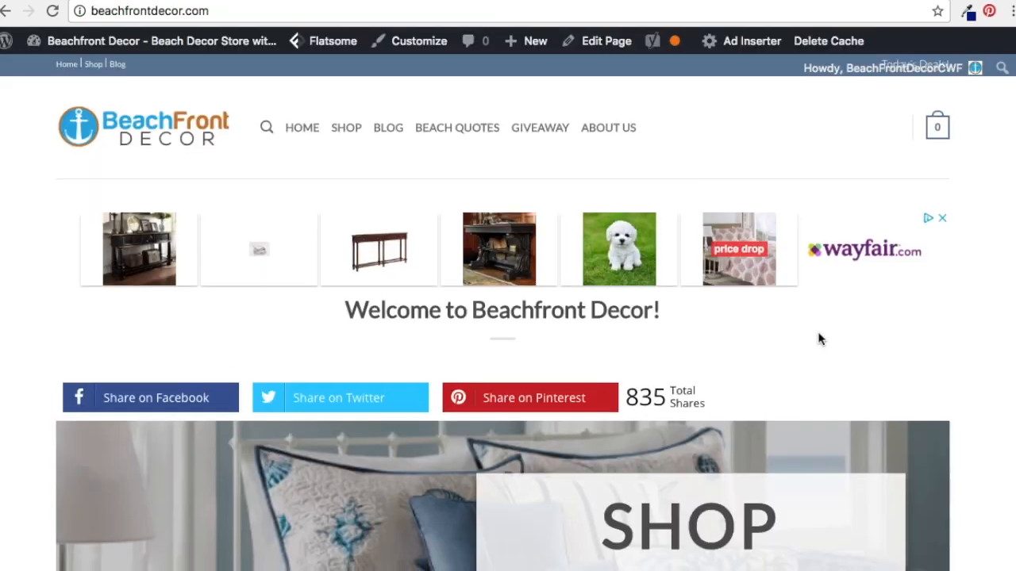
scroll(820, 336, "down", 7)
scroll(825, 331, "down", 3)
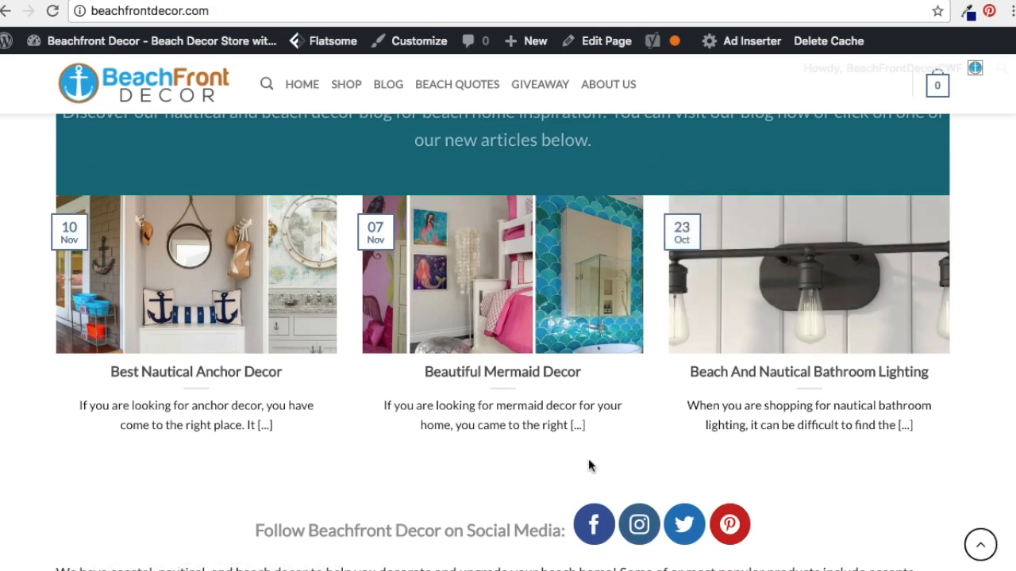
left_click(506, 380)
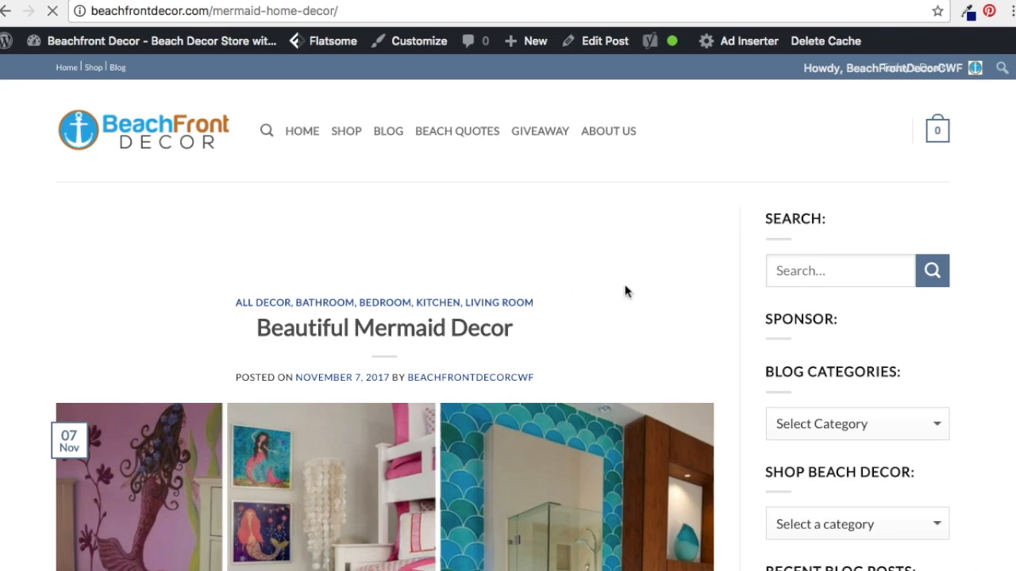
left_click(337, 11)
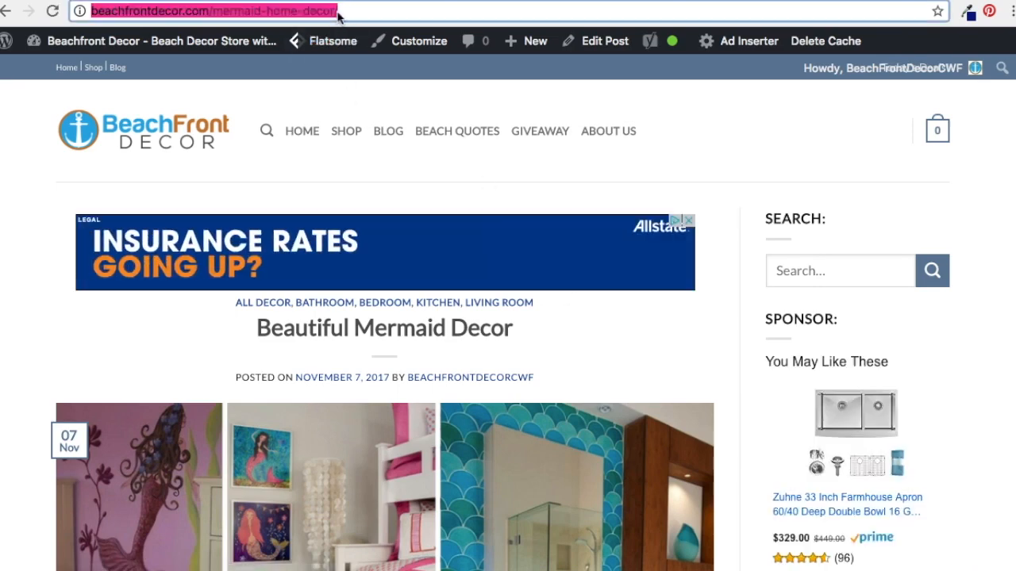
left_click(380, 10)
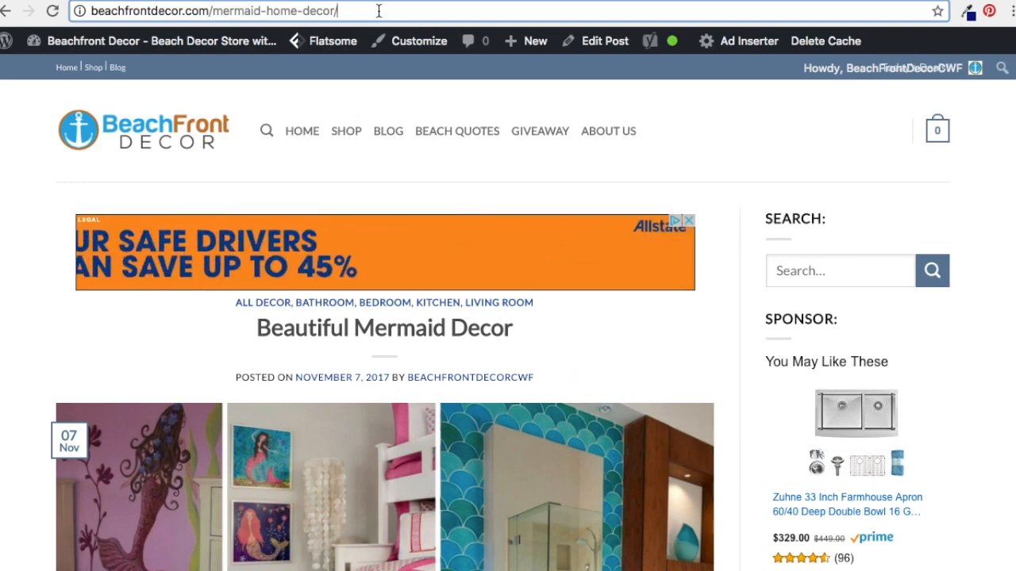
key("super+a")
key("ctrl+c")
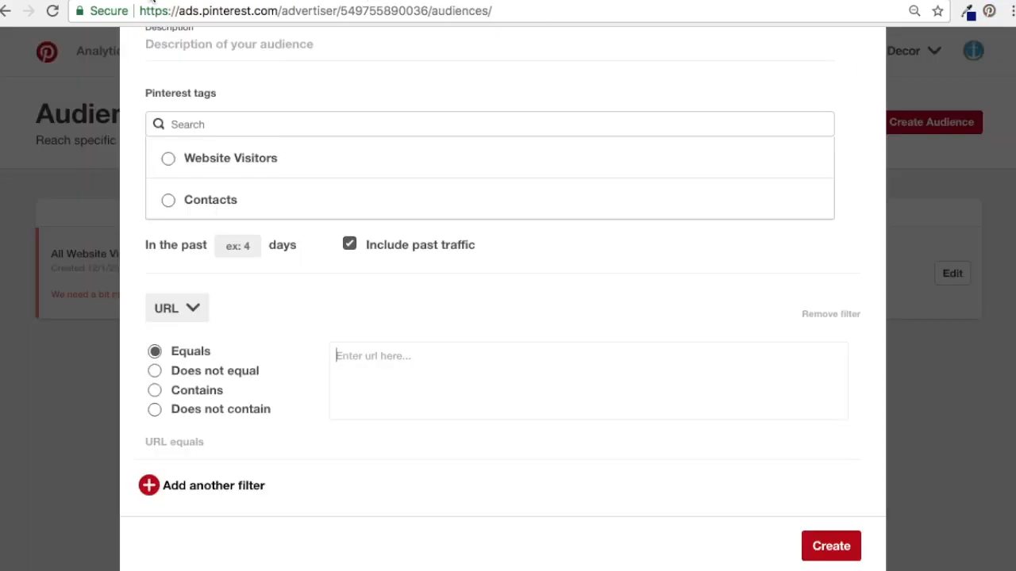
Return to the Pinterest audience form and name the audience "Mermaid Decor - 30 Days"
scroll(281, 136, "up", 3)
left_click(292, 129)
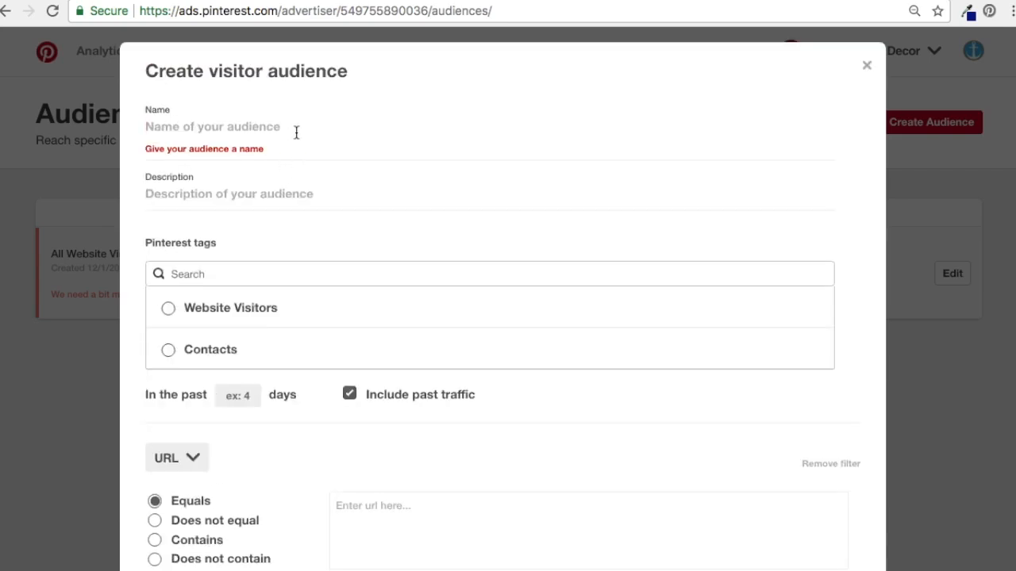
type("Mermaid Decor")
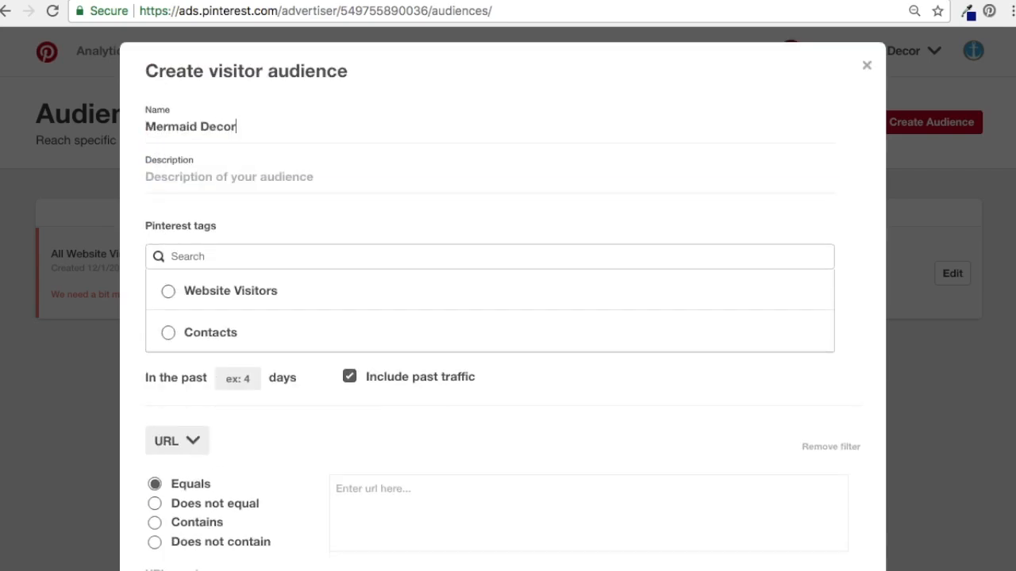
type(" - 30 Days")
Choose the Website Visitors tag and set the audience window to the past 30 days
left_click(168, 294)
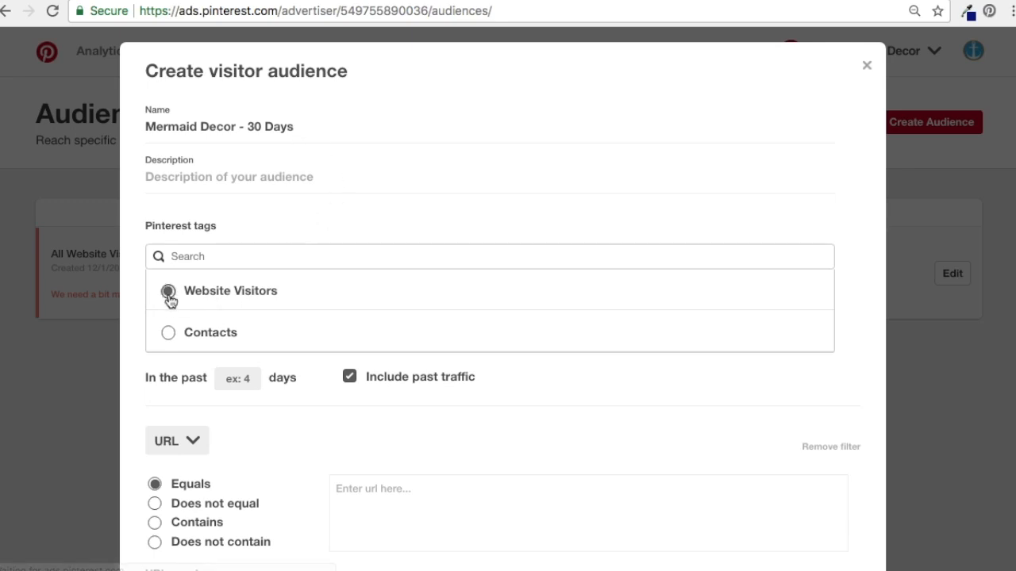
scroll(445, 364, "down", 3)
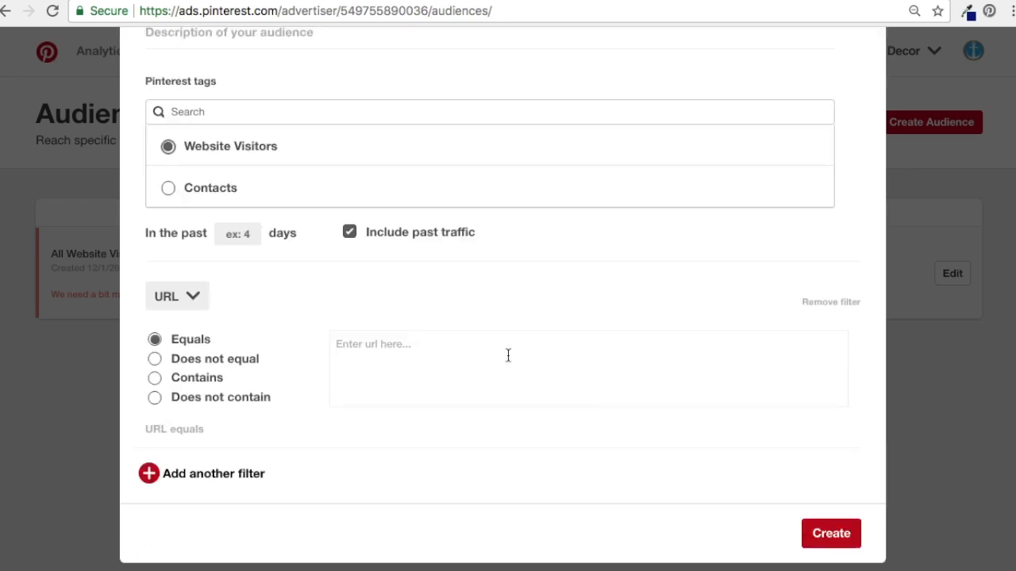
left_click(237, 232)
left_click_drag(246, 231, 218, 231)
type("120")
left_click_drag(253, 234, 211, 232)
key("BackSpace")
type("30")
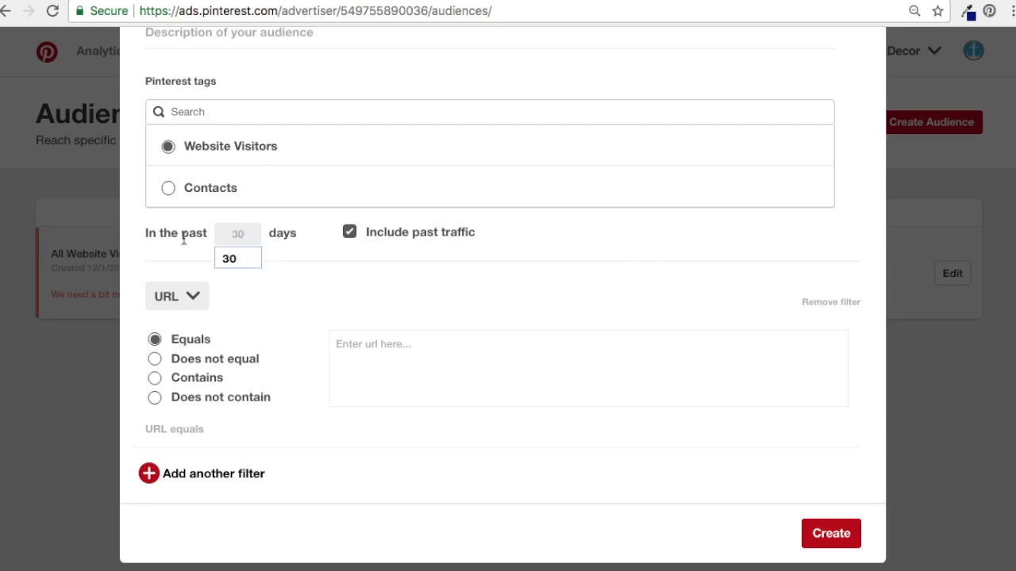
left_click(246, 258)
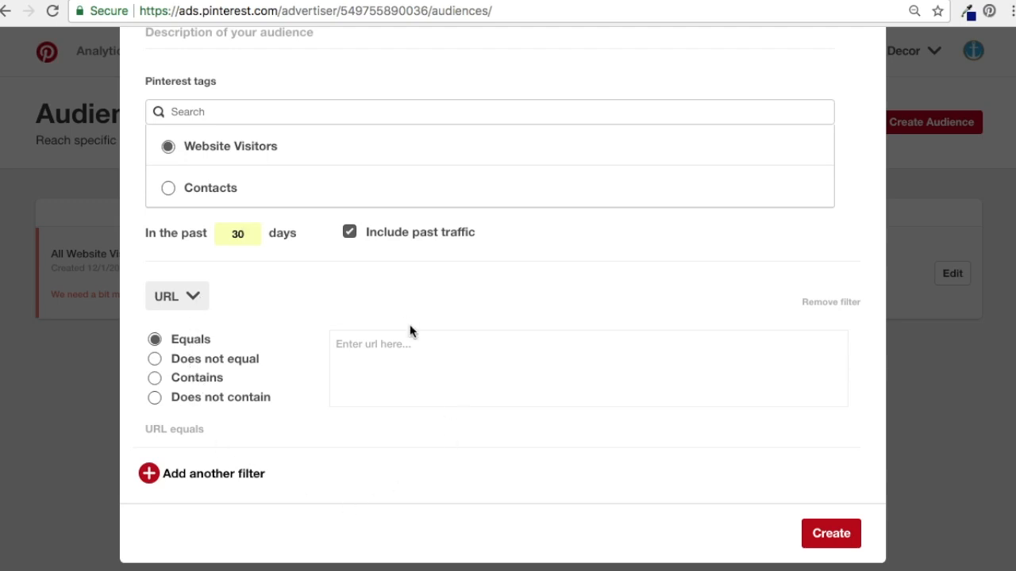
left_click(197, 382)
left_click(468, 1)
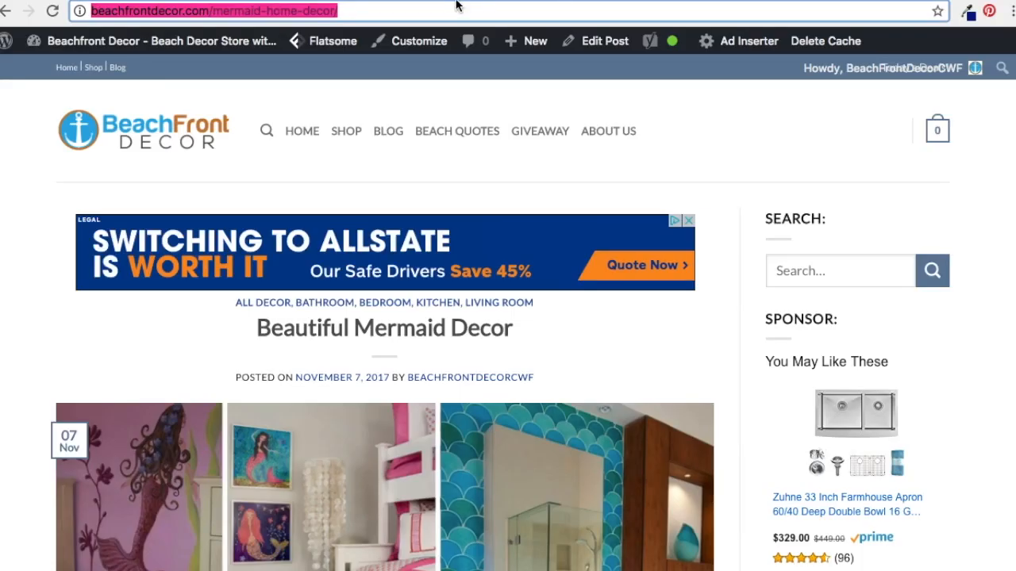
left_click(184, 1)
key("ctrl+v")
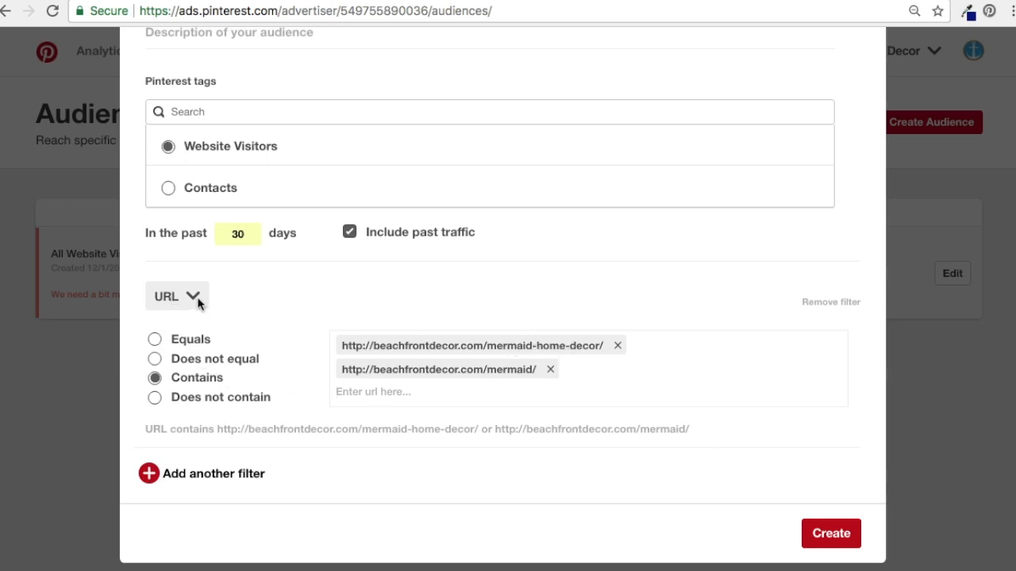
left_click(155, 340)
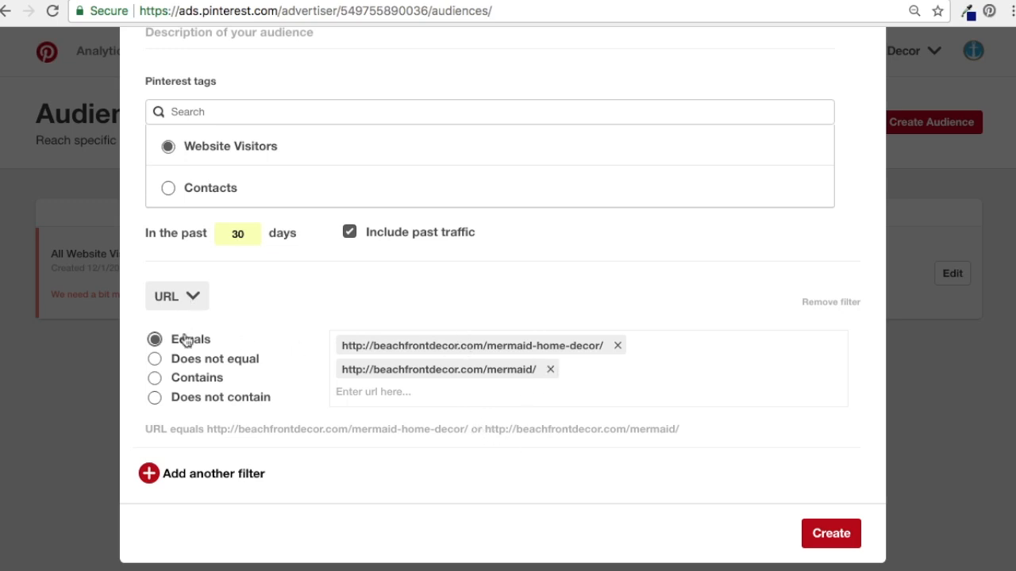
left_click(551, 371)
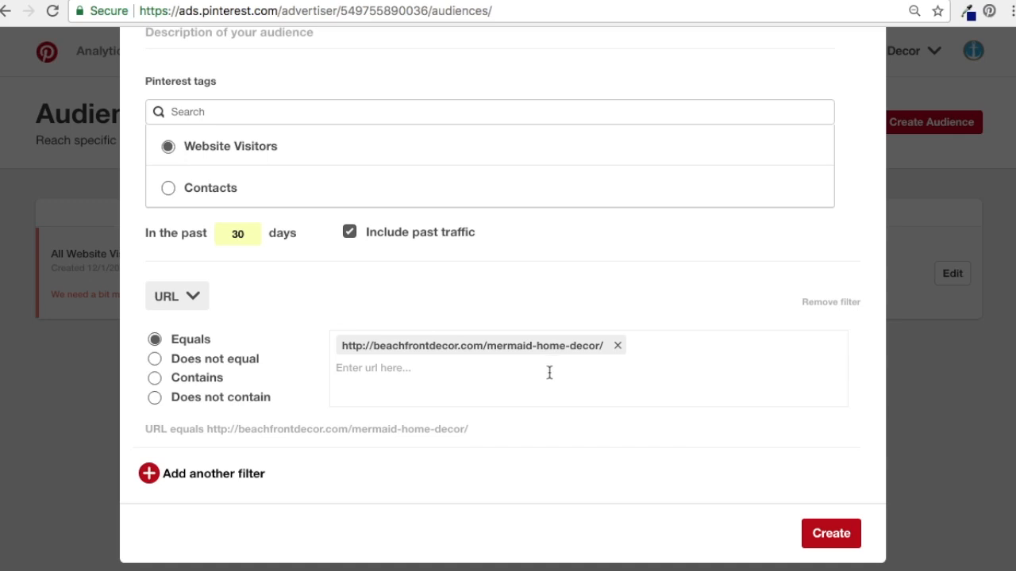
type("http://beachfro")
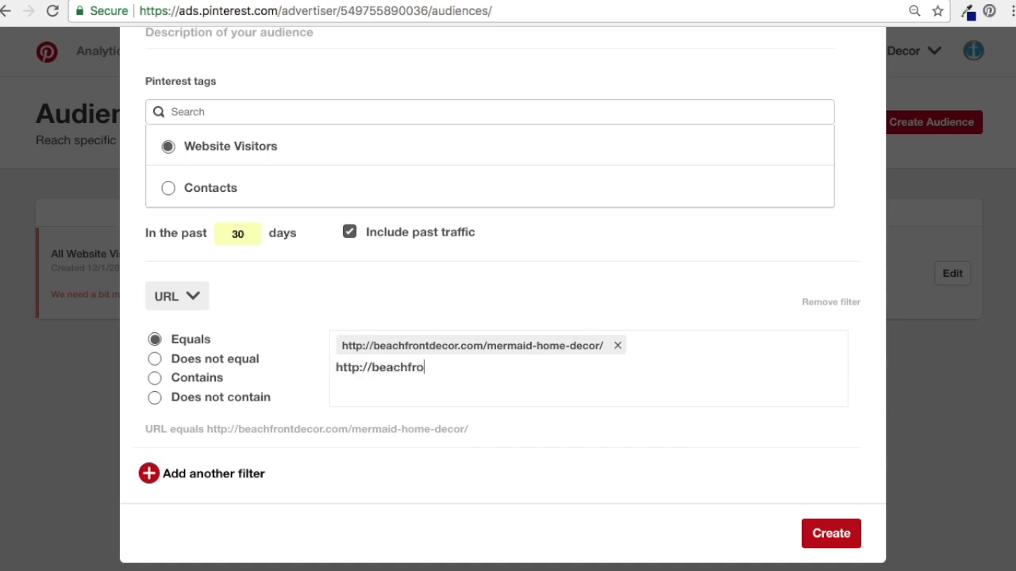
type("ntdecor.com/mermaid-bedding")
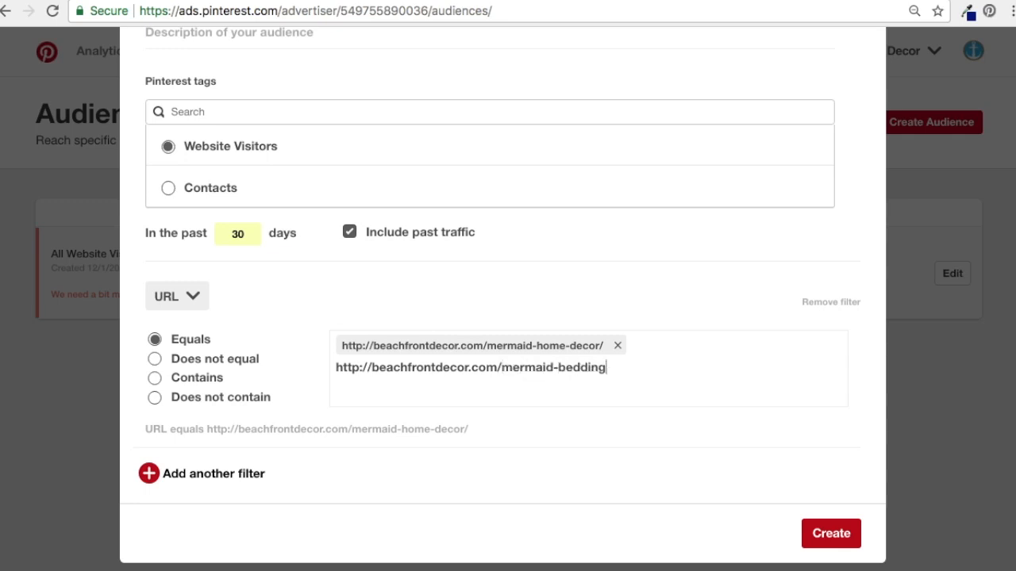
key("Return")
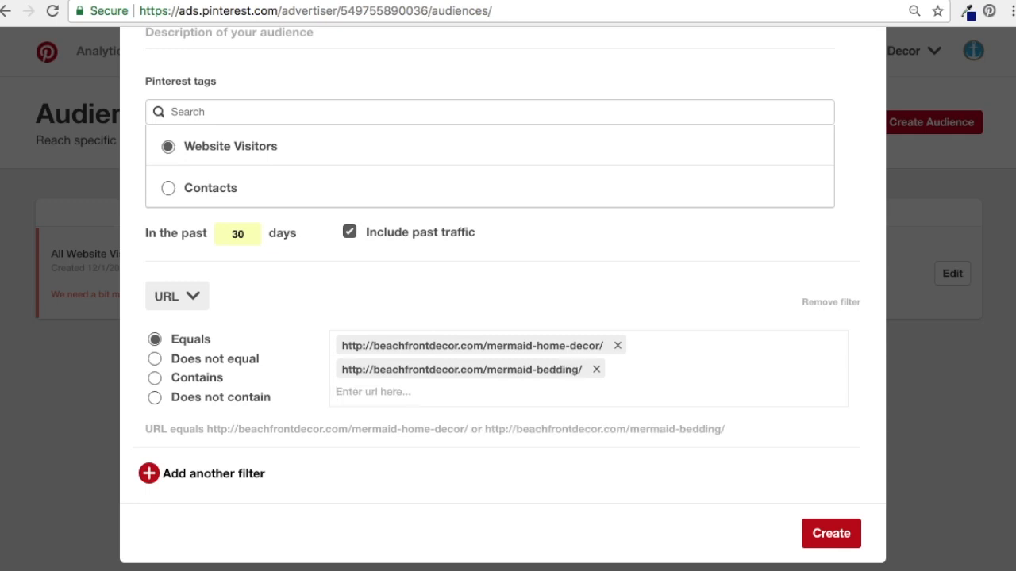
Shorten the audience name to "Mermaid - 30 Days" and create the audience
scroll(370, 320, "up", 3)
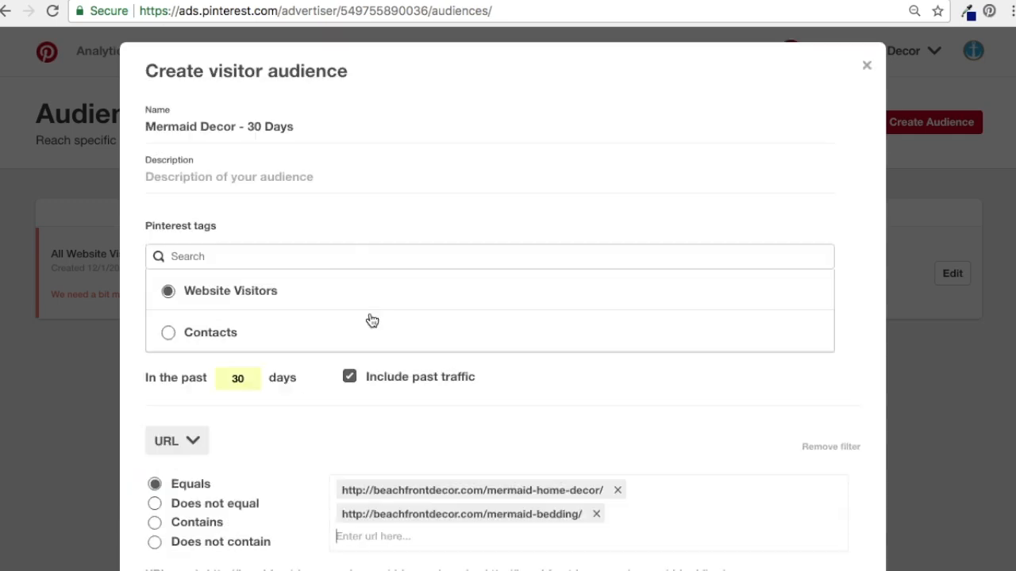
left_click(236, 128)
key("BackSpace")
key("BackSpace")
key("BackSpace")
key("BackSpace")
key("BackSpace")
key("BackSpace")
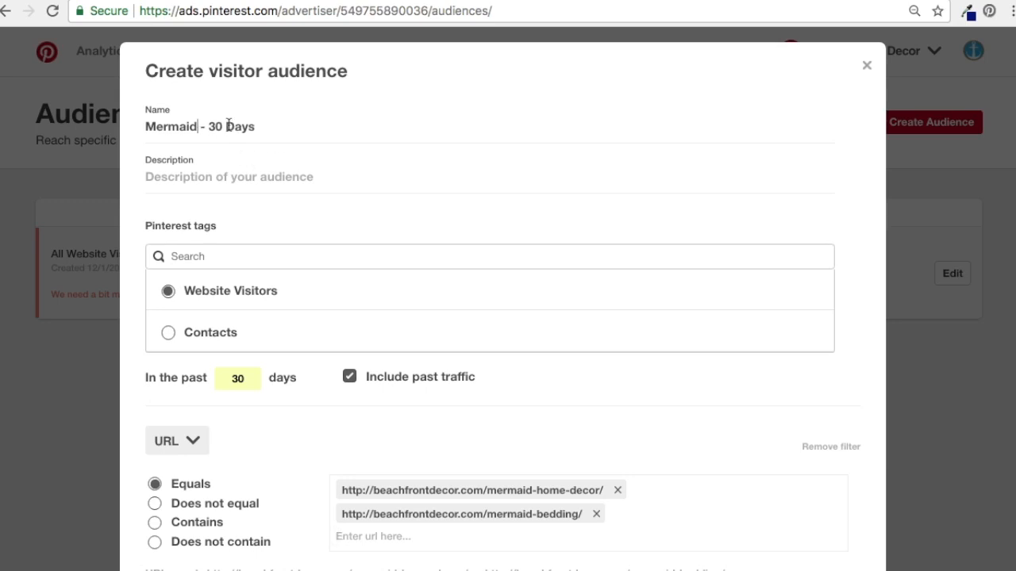
scroll(390, 415, "down", 4)
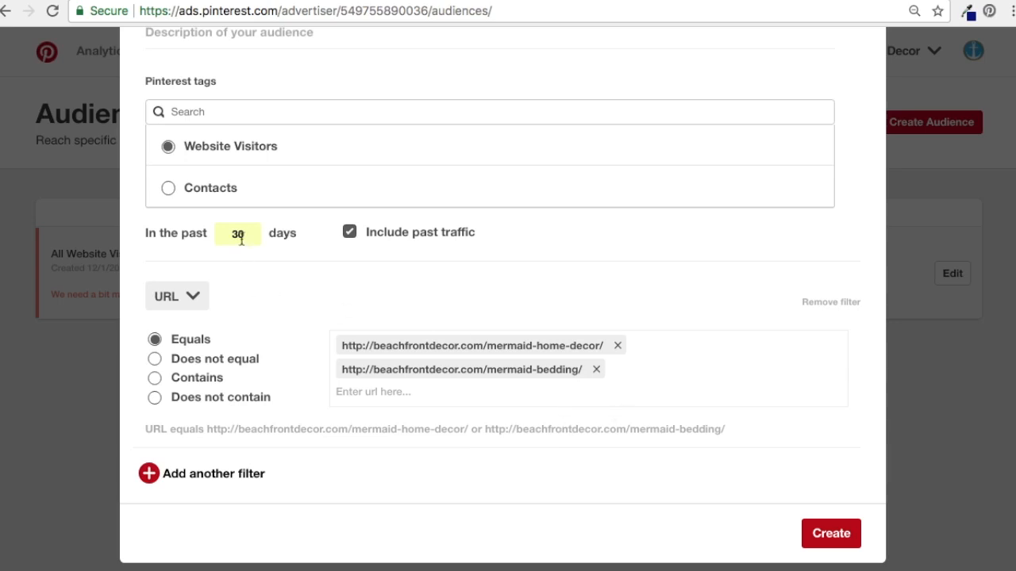
left_click(838, 536)
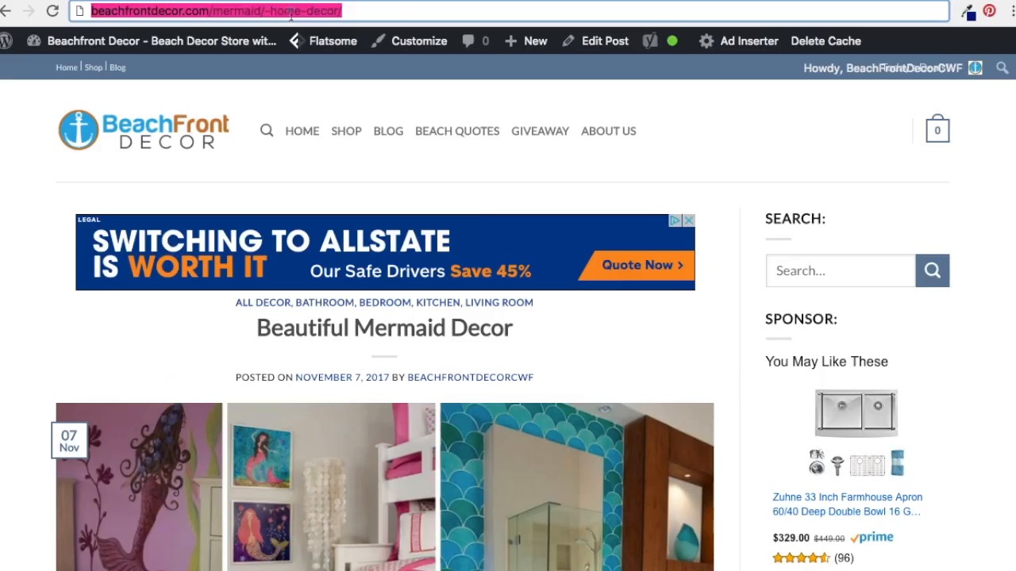
On the Beachfront Decor website, remove the extra slash so the blog post's address reads beachfrontdecor.com/mermaid-home-decor/
left_click(266, 11)
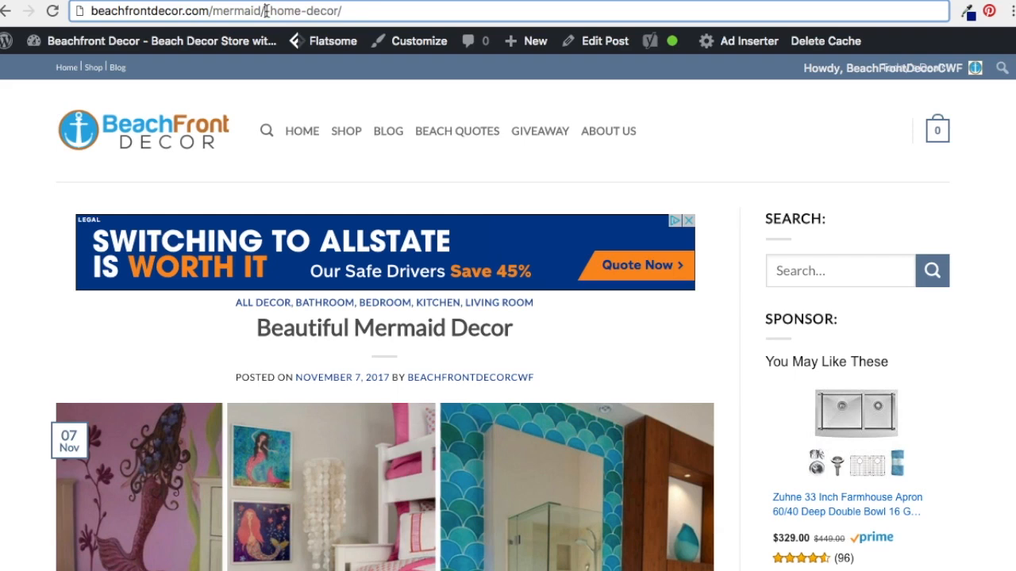
key("BackSpace")
left_click(279, 11)
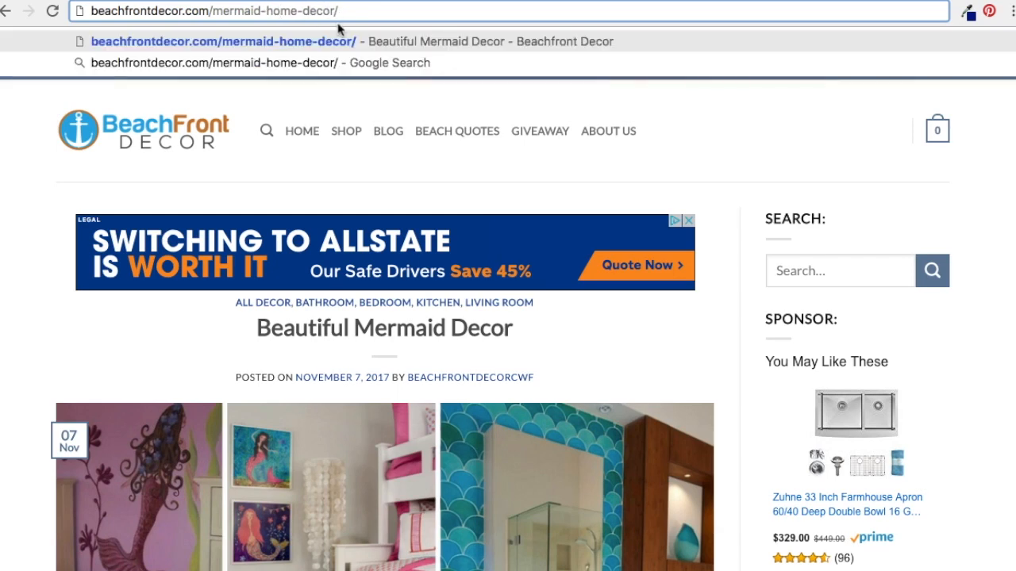
left_click(37, 371)
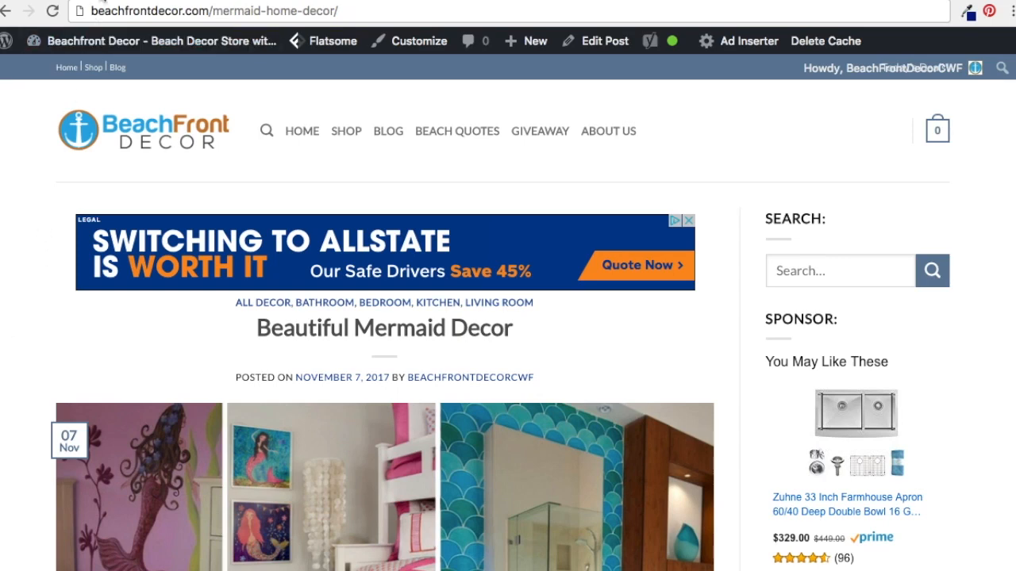
Return to the Pinterest Audiences page and start a new audience based on an uploaded list of customers
left_click(100, 3)
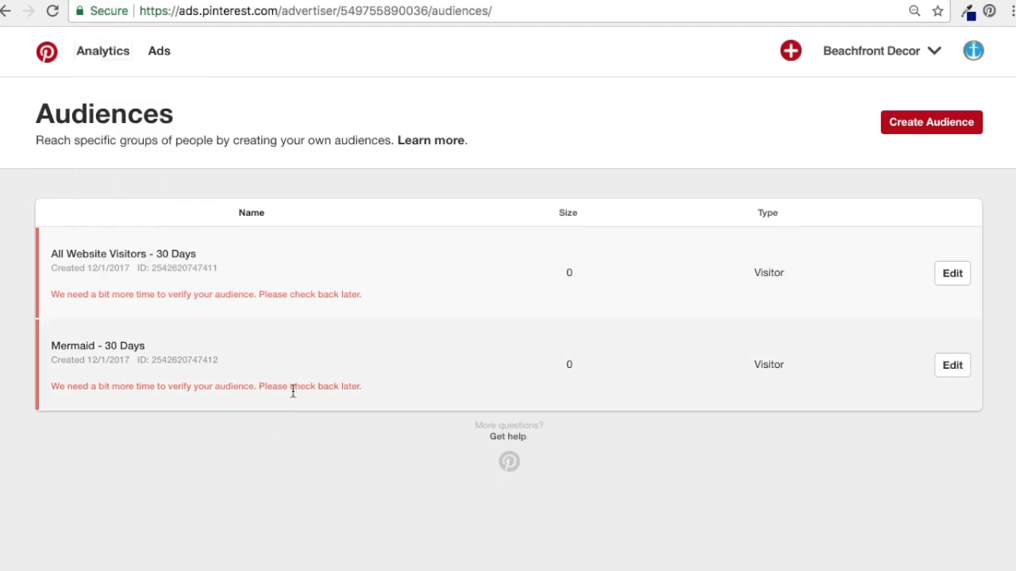
key("Tab")
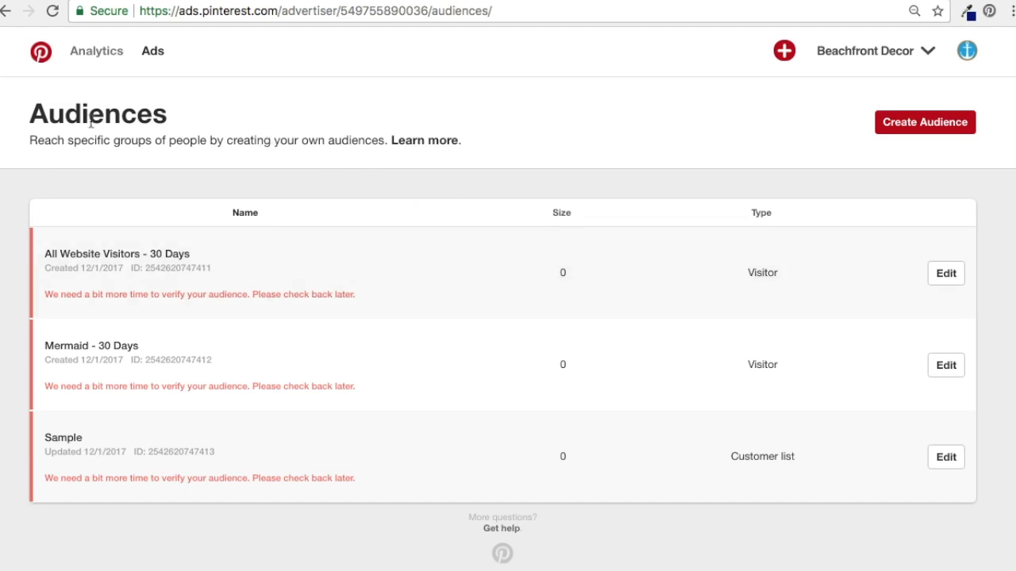
left_click(957, 127)
left_click(308, 299)
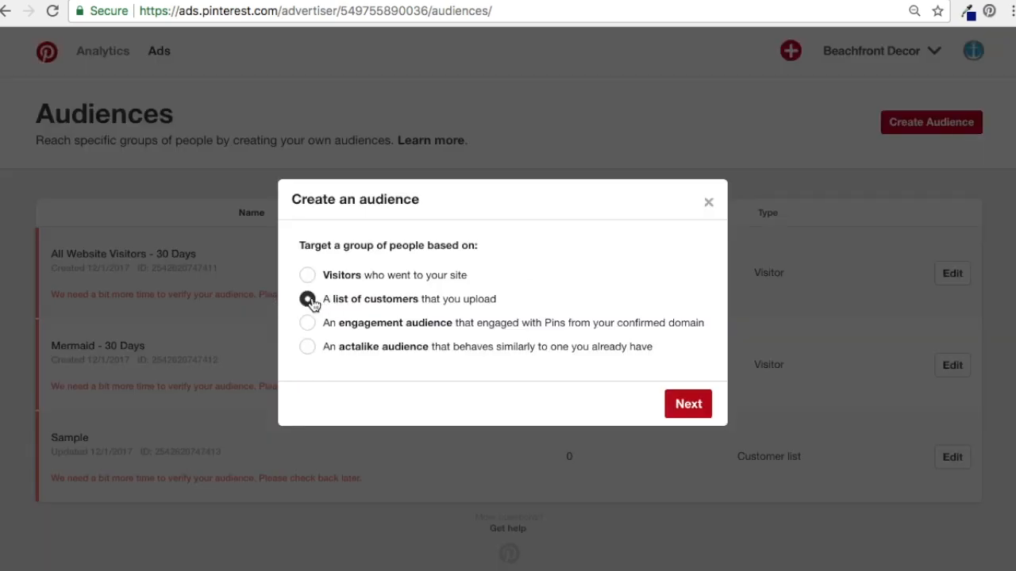
left_click(687, 404)
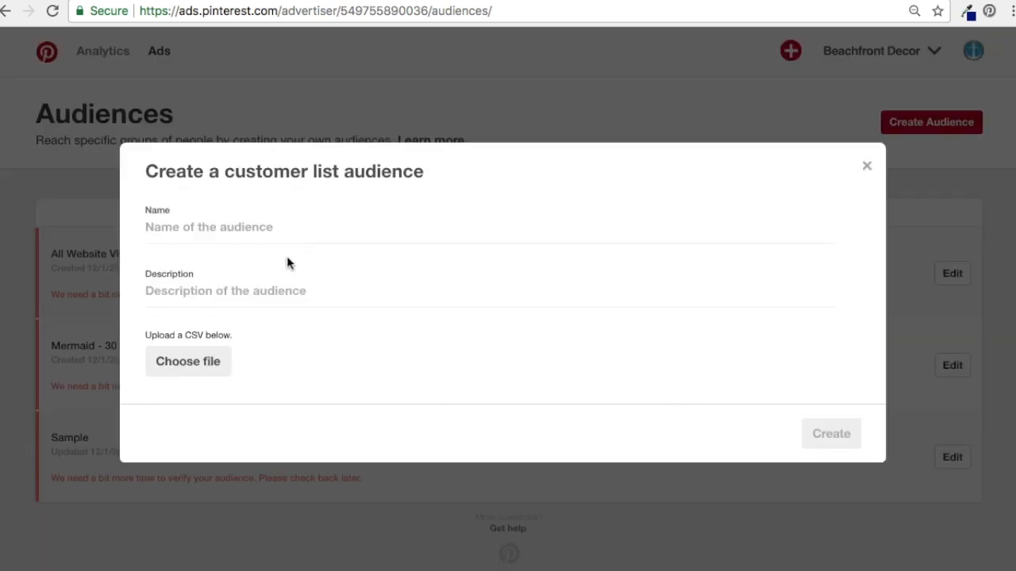
Name the customer list audience "Beachfront Decor Email List"
left_click(283, 232)
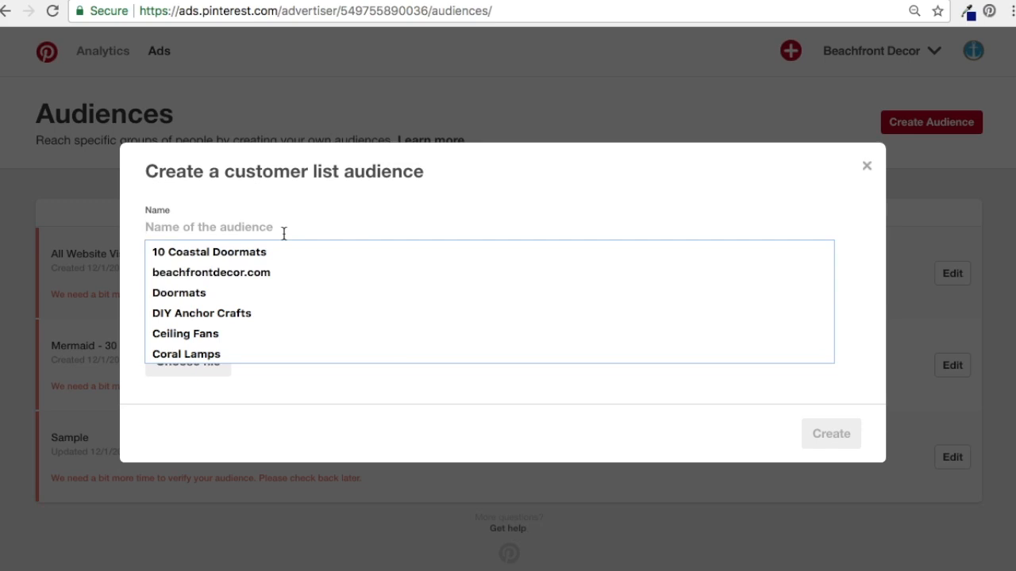
type("Email Lis")
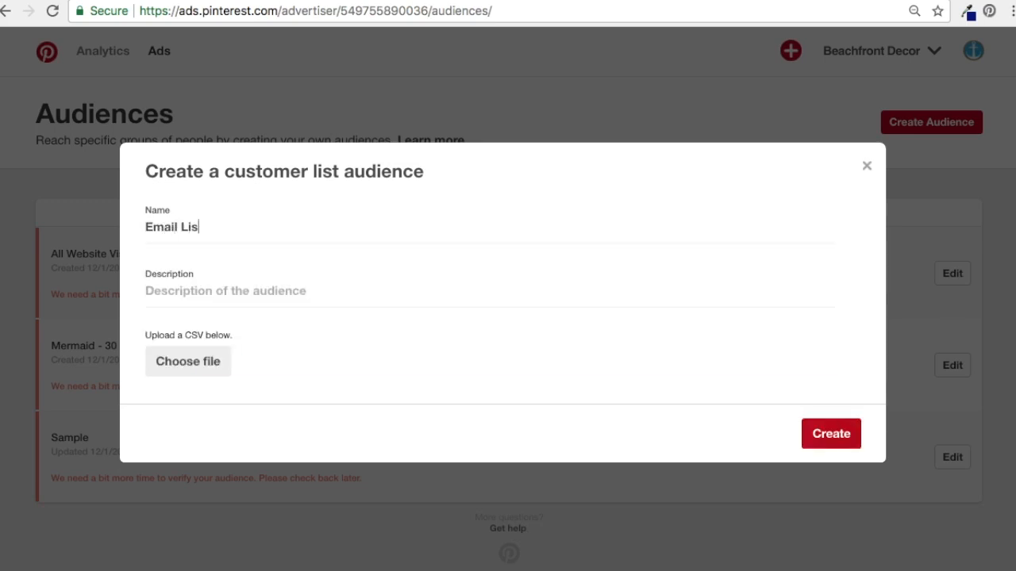
type("t")
left_click(144, 227)
type("Beachfront De")
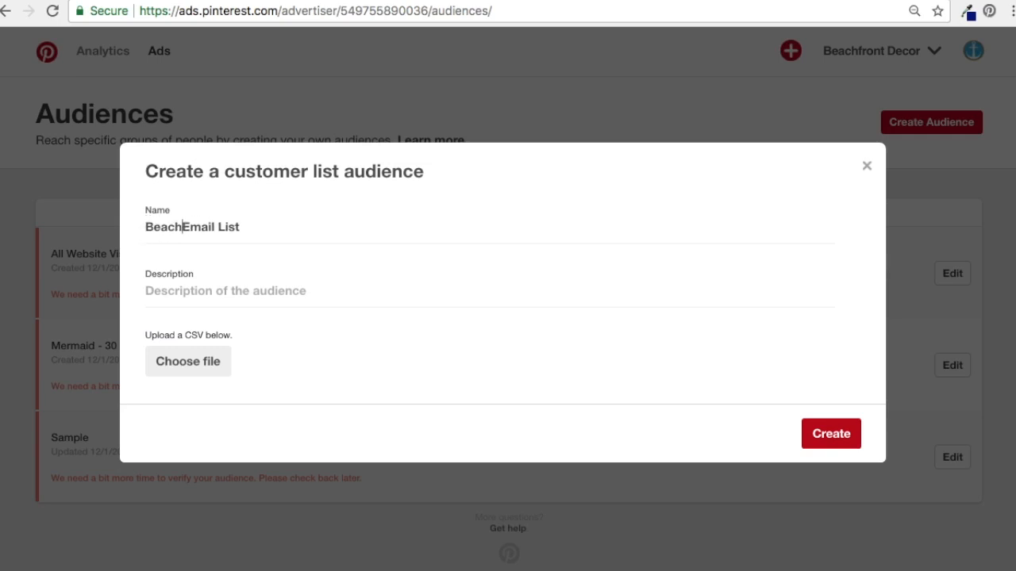
type("cor")
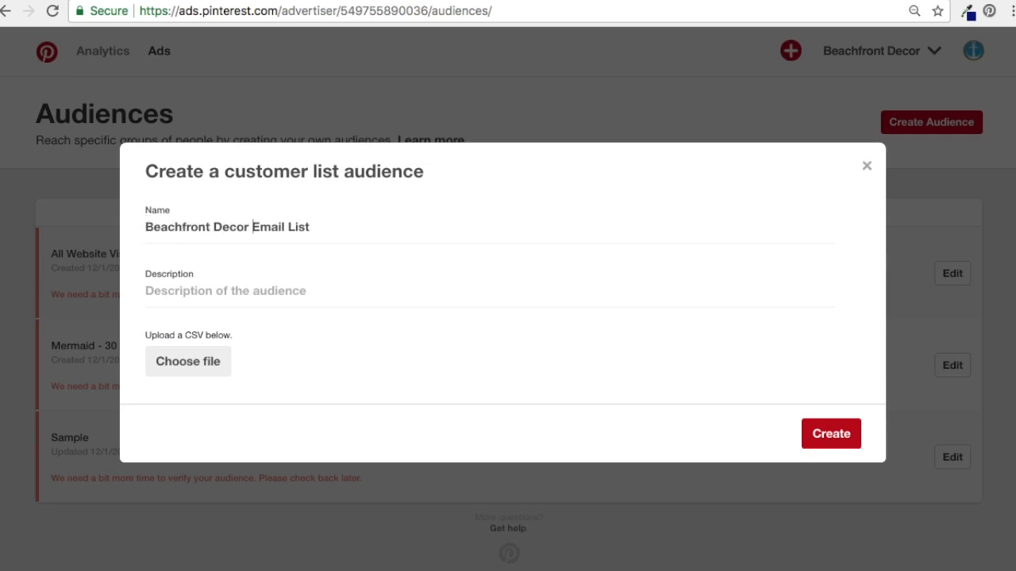
Attach BeachfrontDecor-EmailList-Pinterest.csv as the customer list and create the audience
left_click(229, 294)
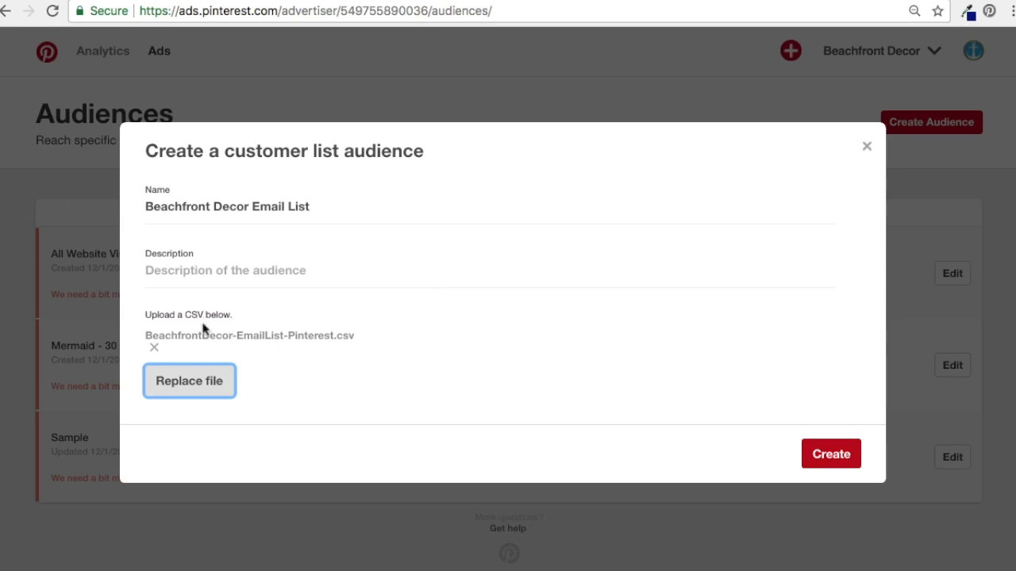
left_click(826, 458)
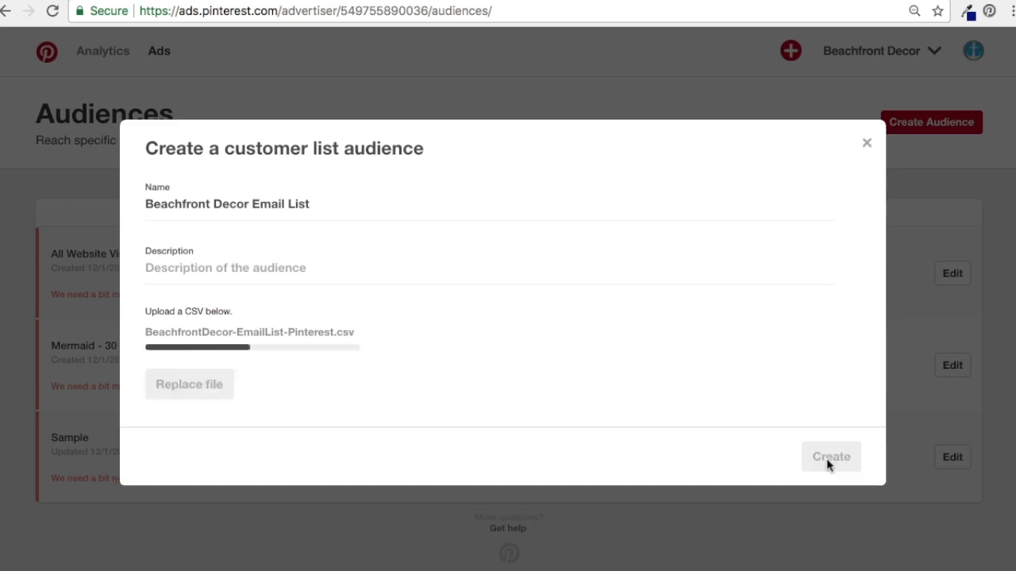
scroll(328, 347, "down", 3)
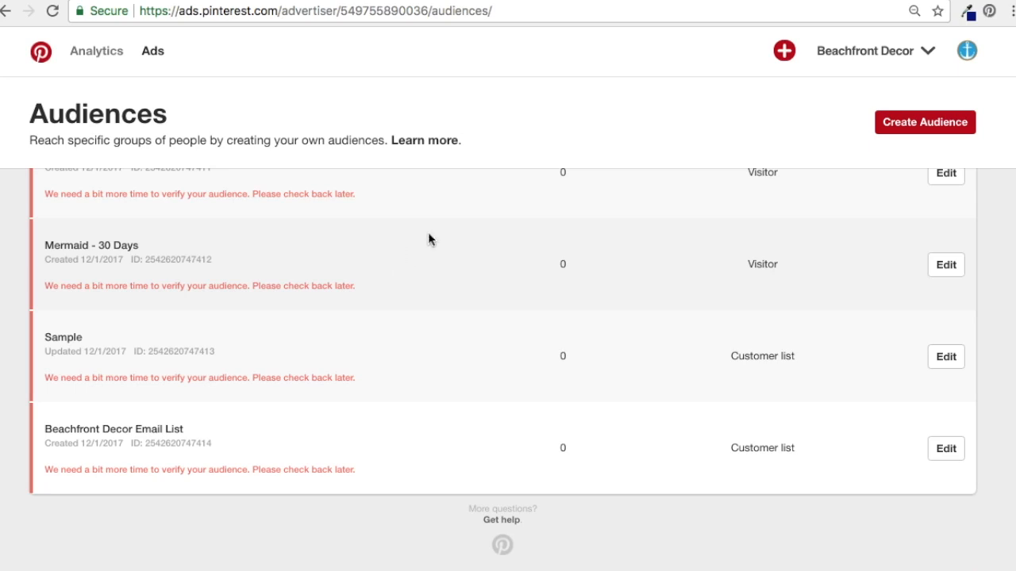
Start a new engagement audience for Pins from the confirmed domain and set its period to the past 30 days
left_click(948, 127)
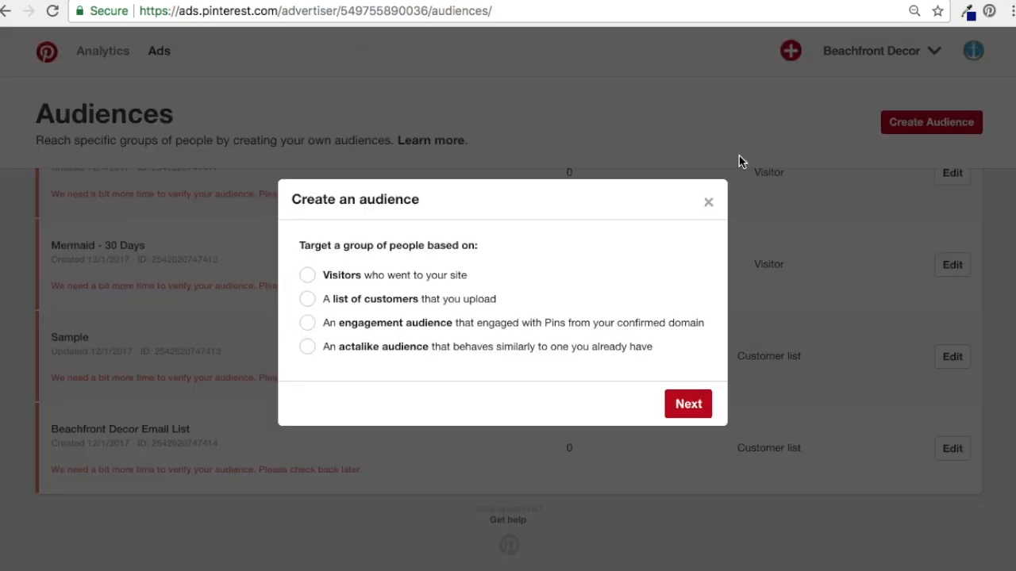
left_click(308, 327)
left_click(682, 404)
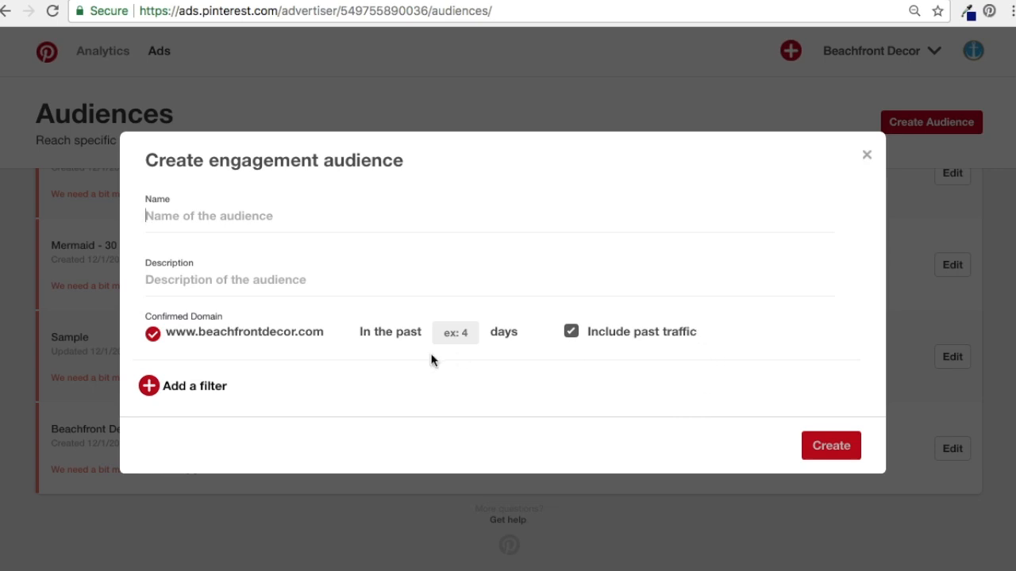
left_click(474, 333)
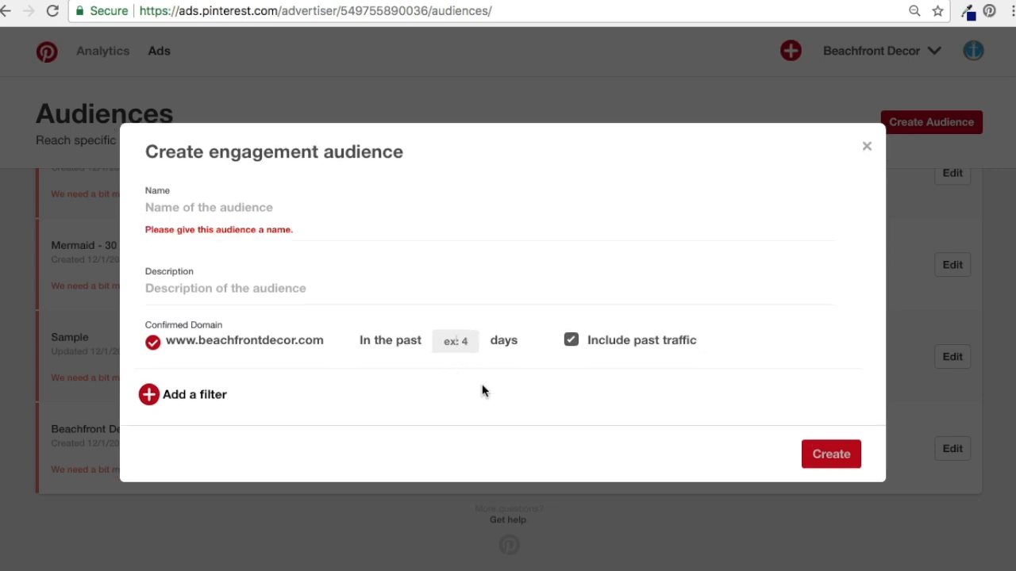
Name the engagement audience "Engagement All Pins - 30 Days"
left_click(244, 204)
type("E")
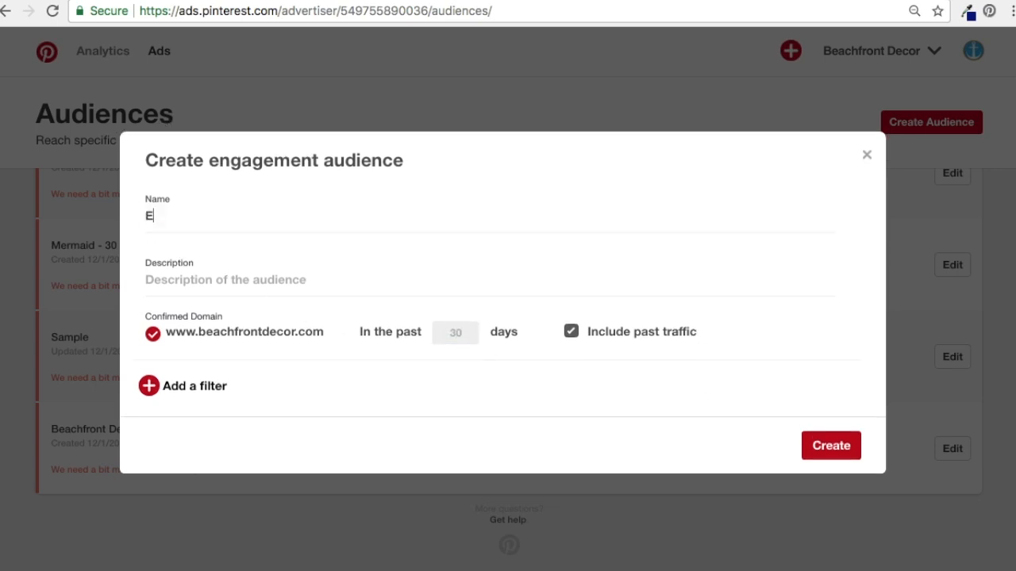
type("ngagement Al")
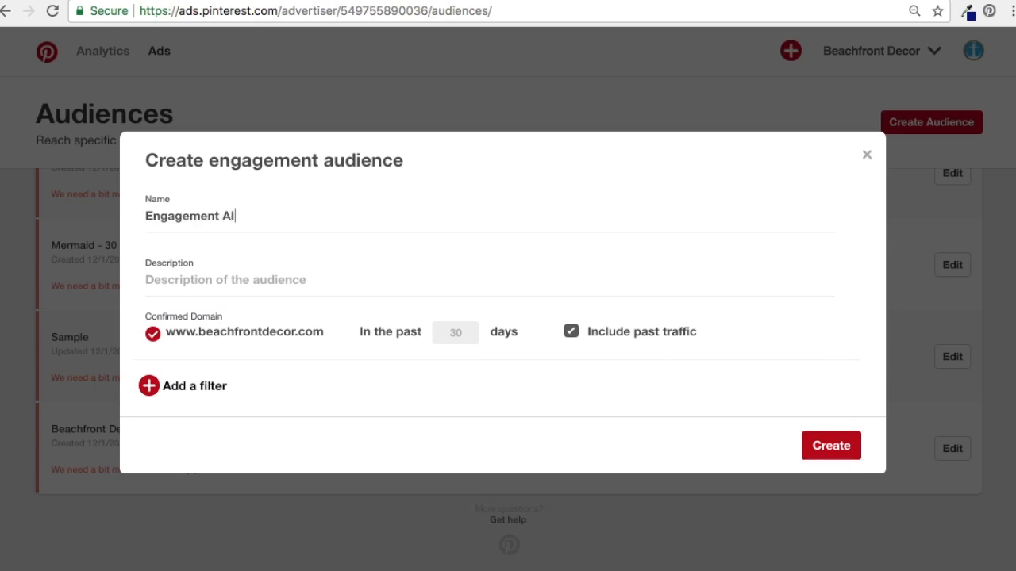
type("l Pins - 30 Days")
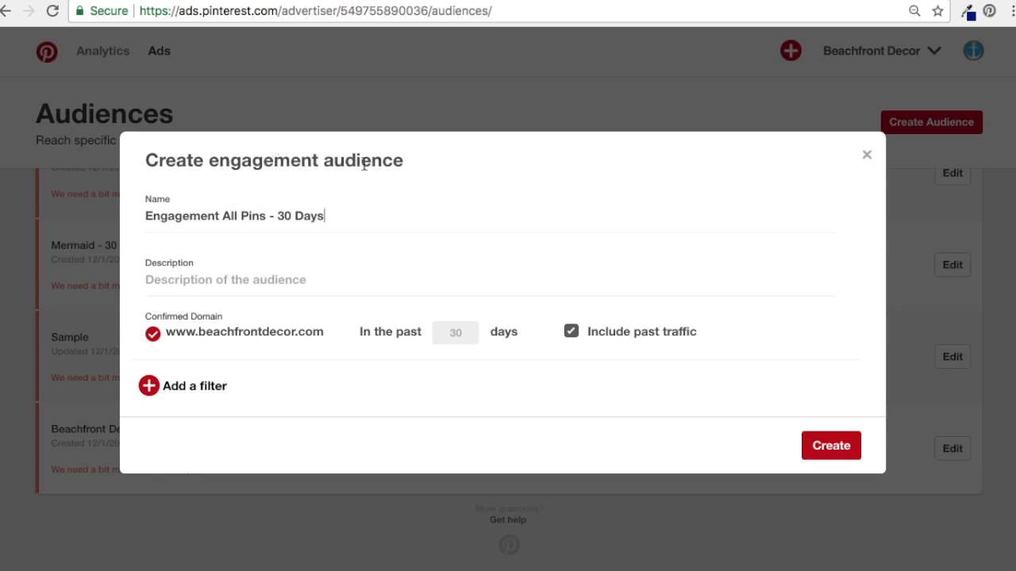
left_click(213, 389)
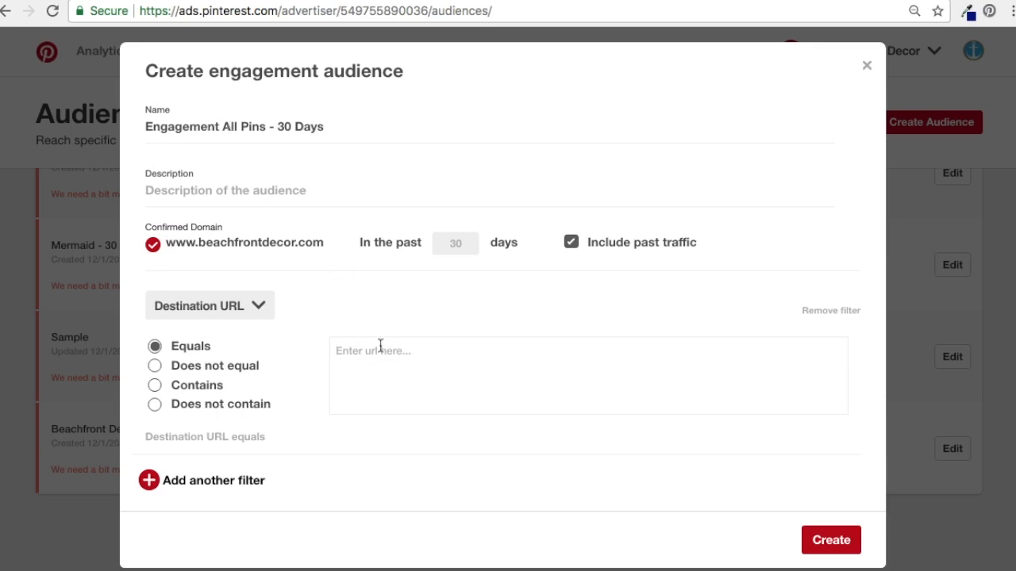
left_click(508, 0)
left_click(478, 6)
key("super+c")
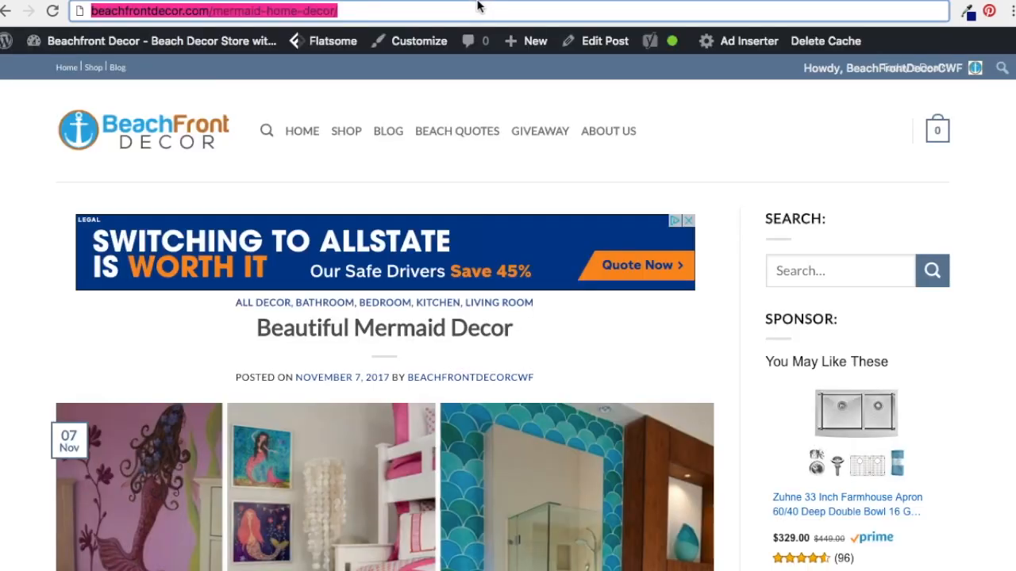
left_click(96, 1)
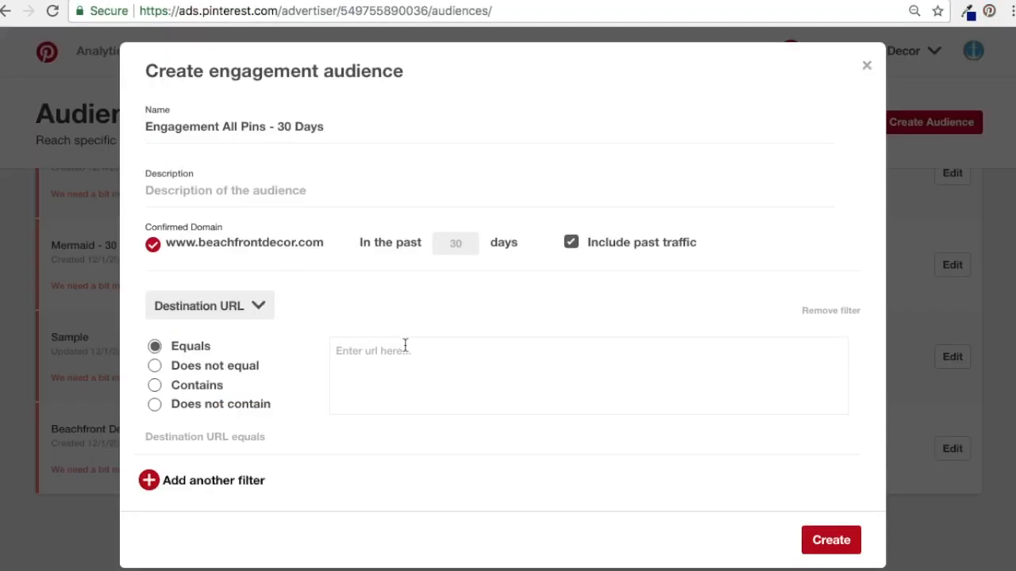
key("super+v")
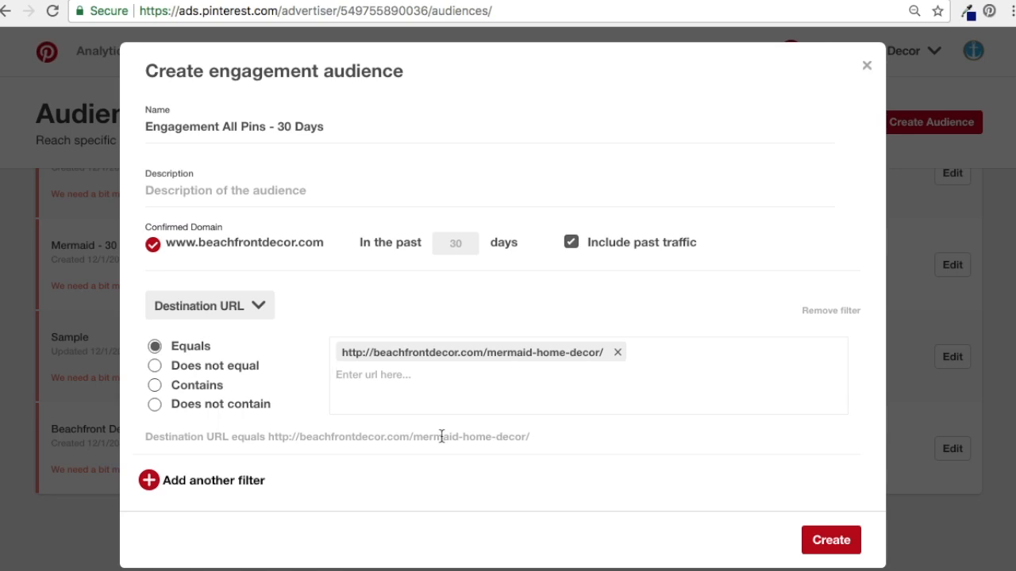
Switch the filter to Action Types, try Equals with Click and Save, and clear both actions again
left_click(241, 308)
left_click(227, 369)
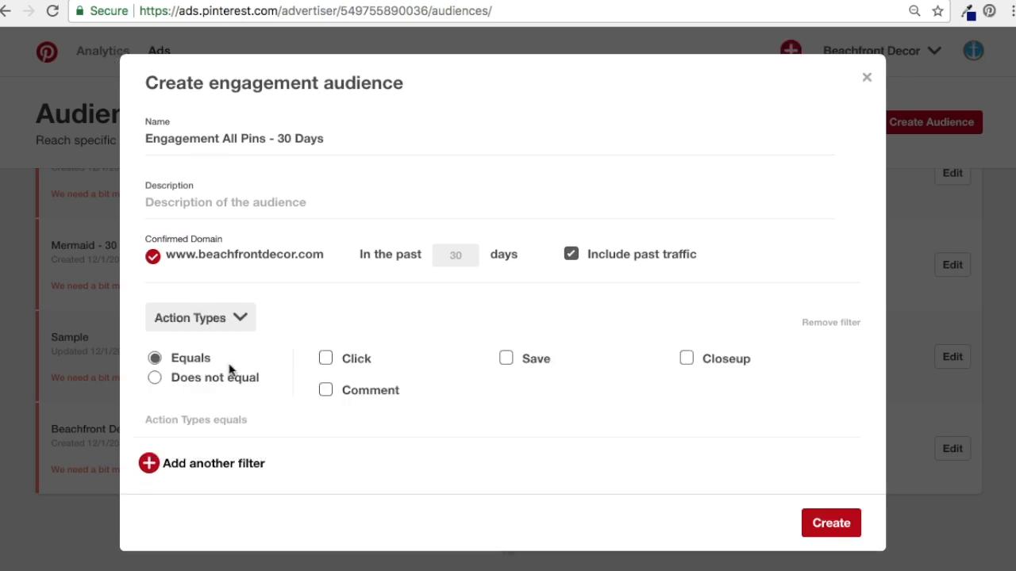
left_click(326, 359)
left_click(508, 361)
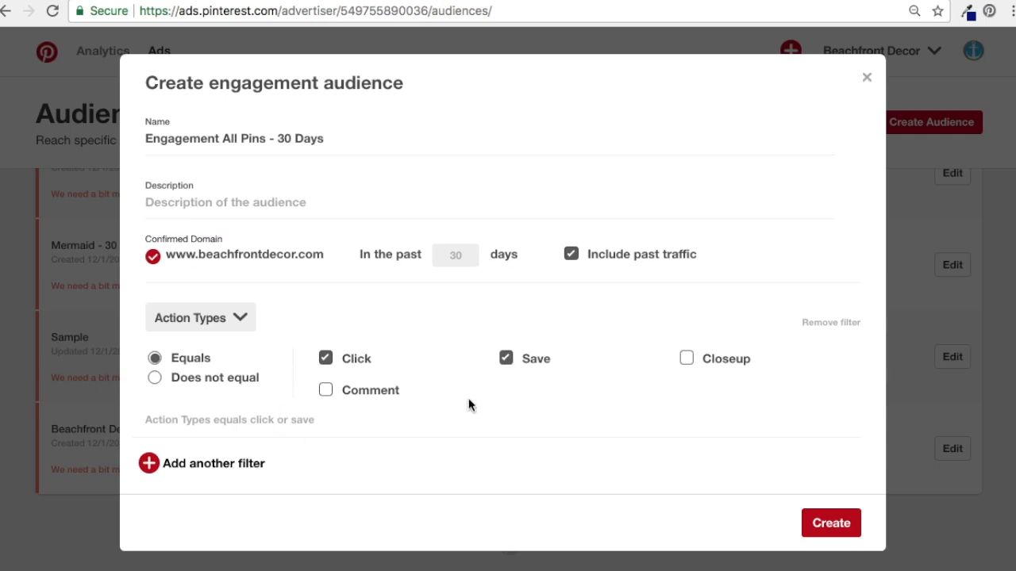
left_click(326, 359)
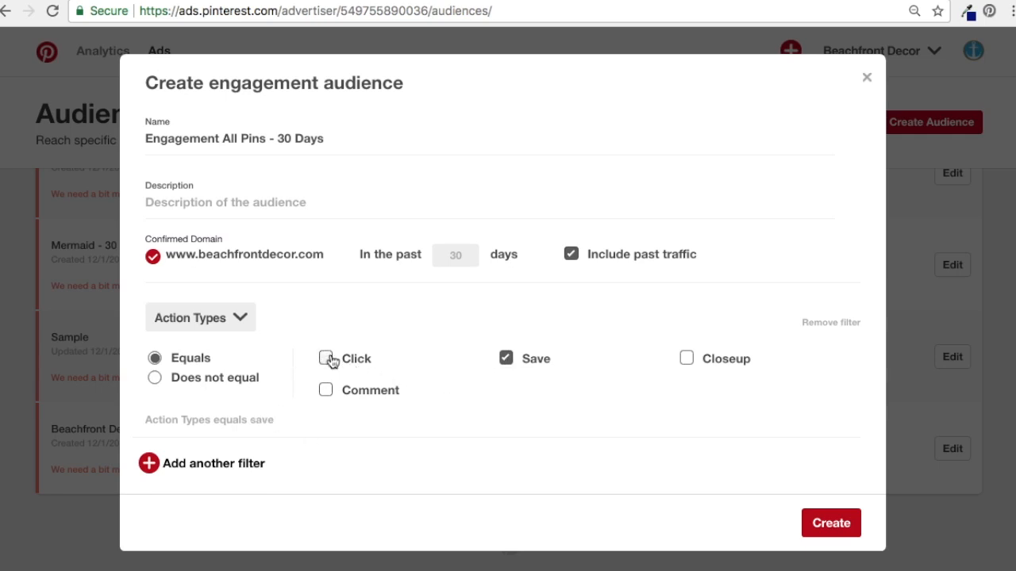
left_click(505, 359)
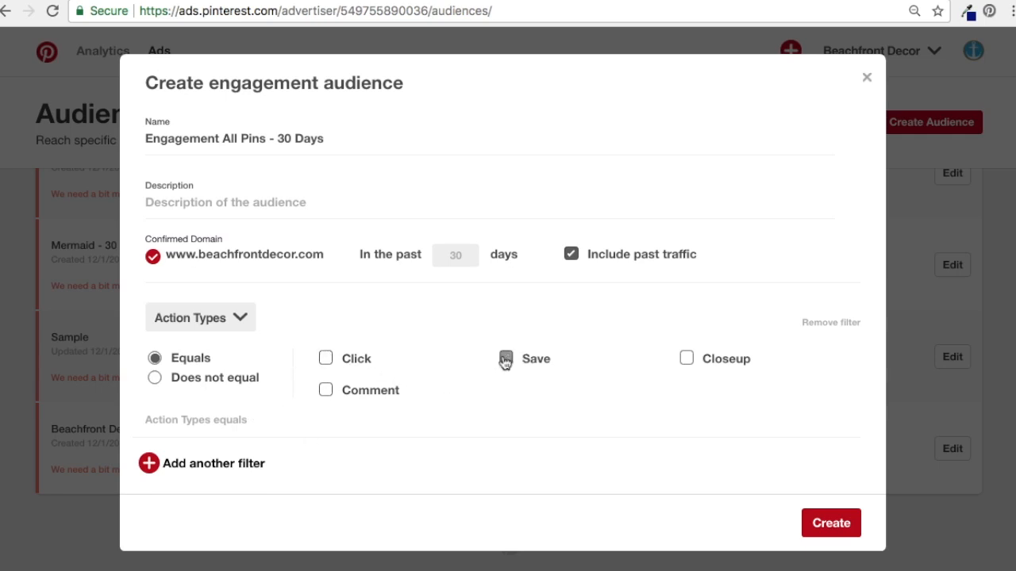
Try excluding Closeup actions with Does not equal, and restore Equals with Closeup cleared
left_click(154, 378)
left_click(688, 362)
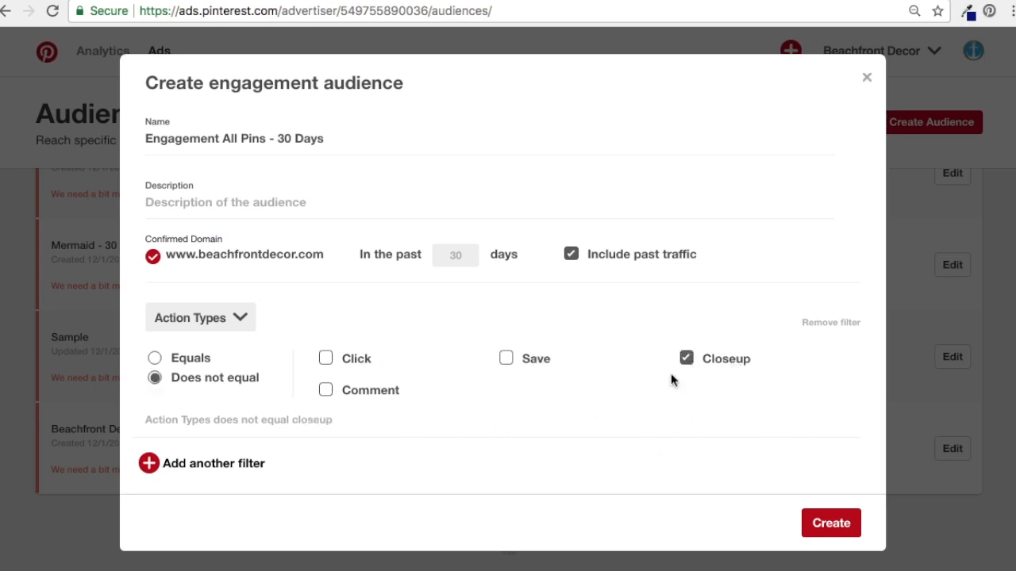
left_click(155, 358)
left_click(687, 359)
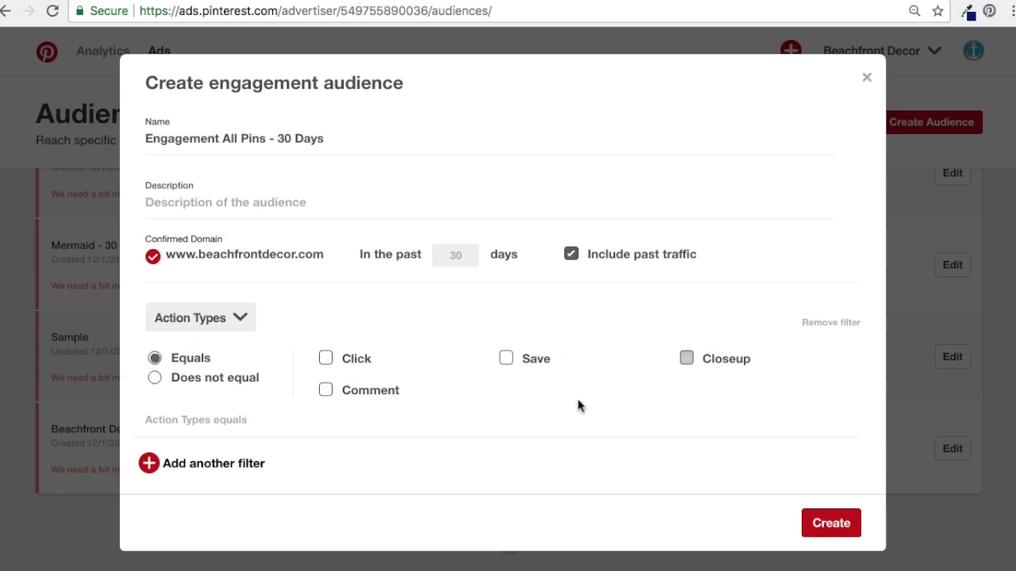
Try the Pin ID filter type, and switch to % Video Viewed with At least 75% selected
left_click(210, 320)
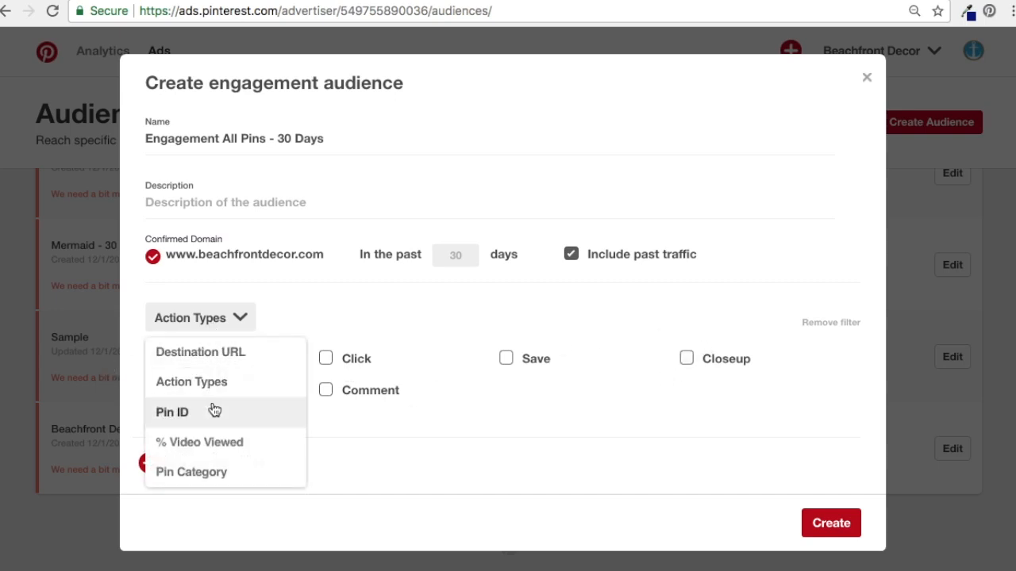
left_click(214, 411)
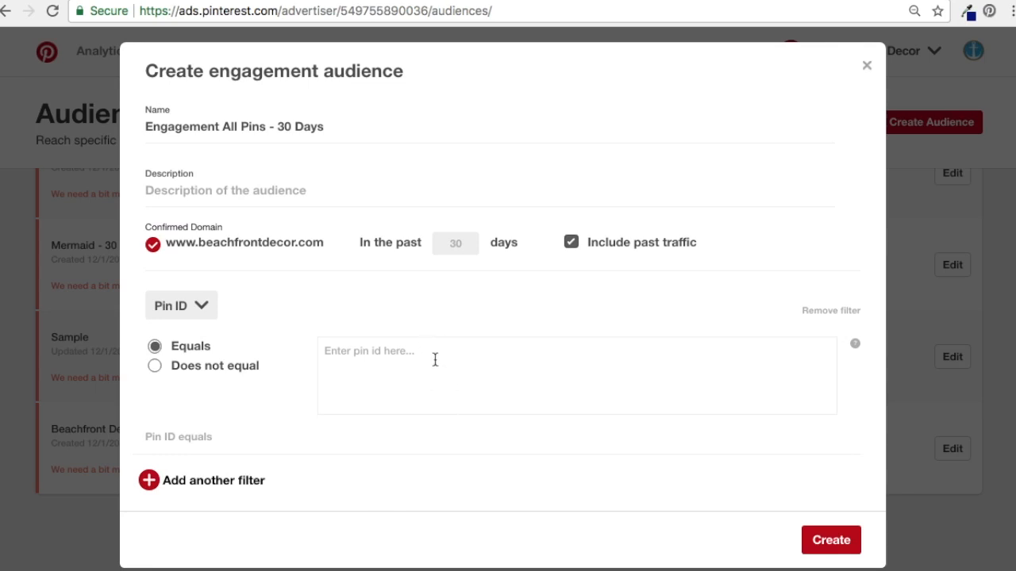
left_click(201, 306)
left_click(200, 430)
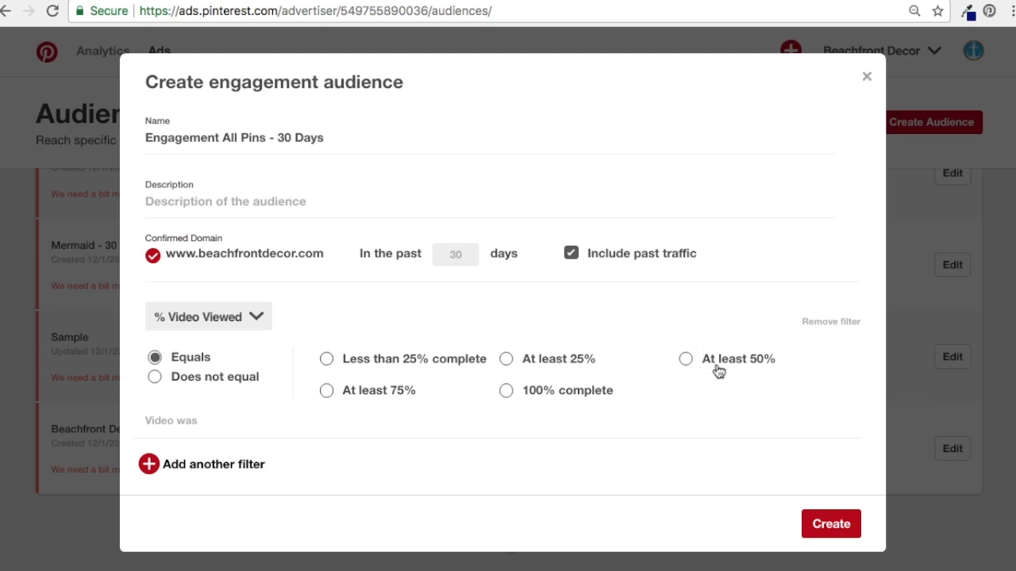
left_click(326, 393)
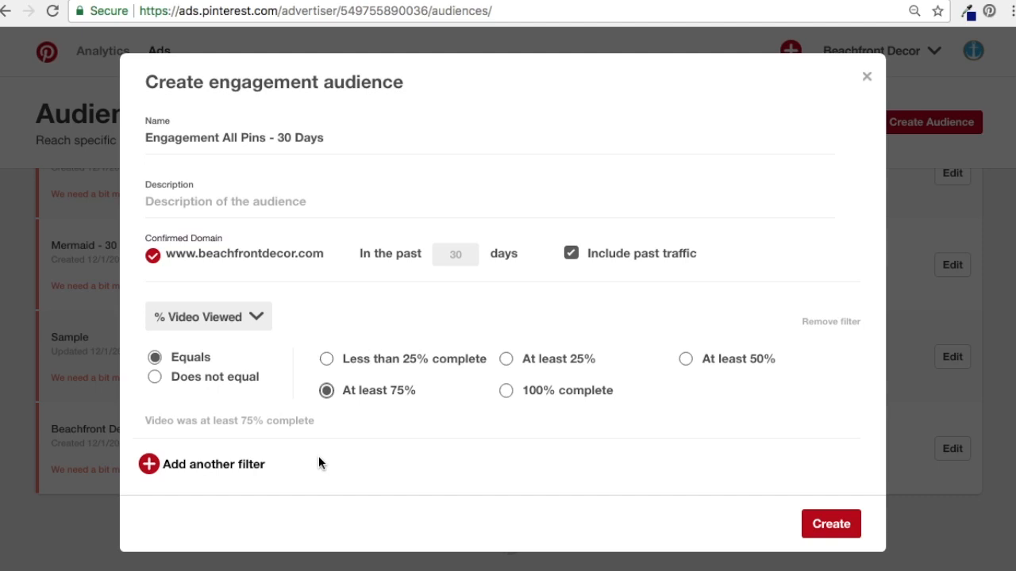
Switch the filter to Pin Category and browse the available categories without choosing one
left_click(215, 324)
left_click(214, 470)
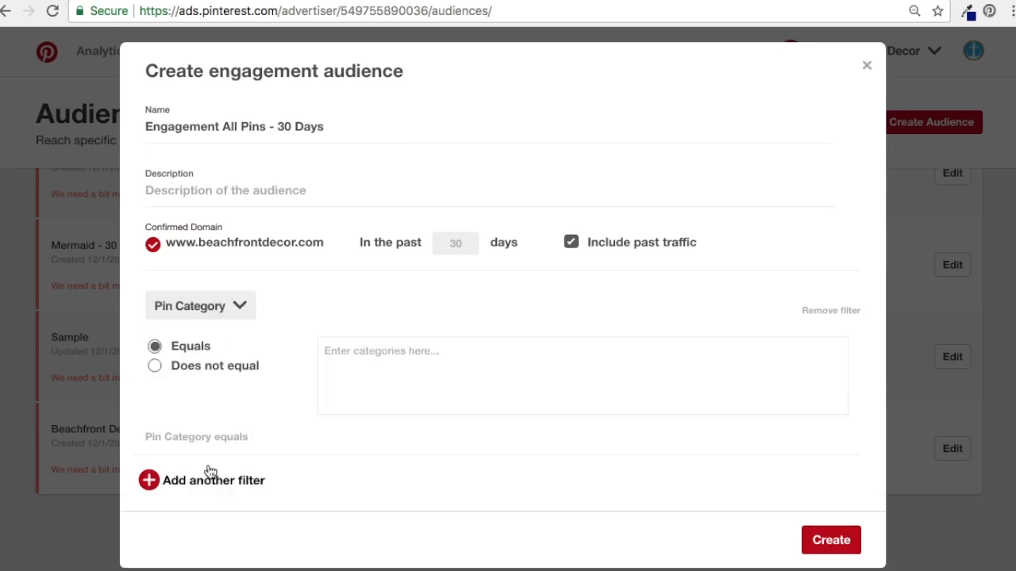
left_click(370, 353)
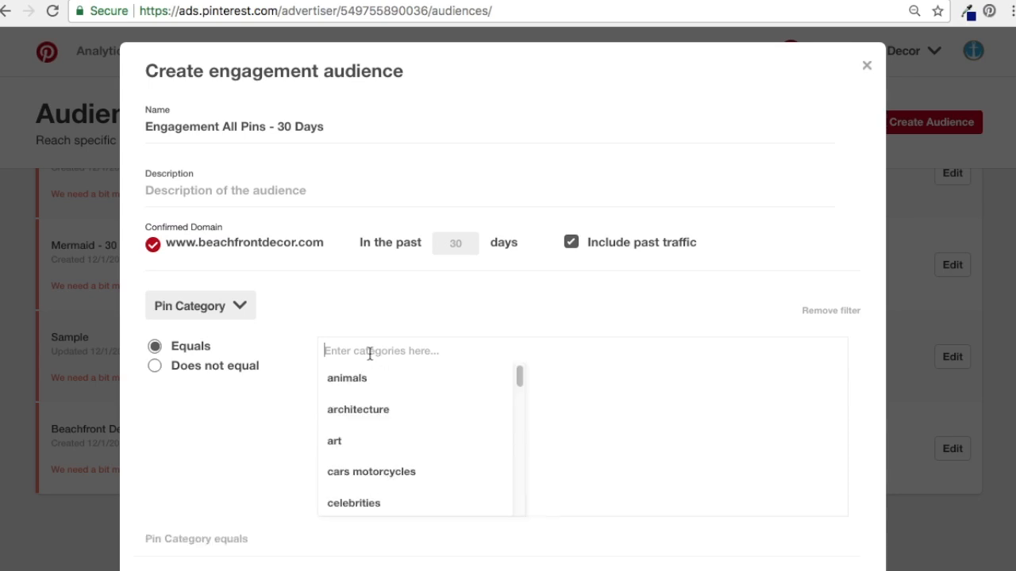
scroll(392, 390, "down", 8)
scroll(400, 413, "up", 1)
scroll(400, 411, "up", 4)
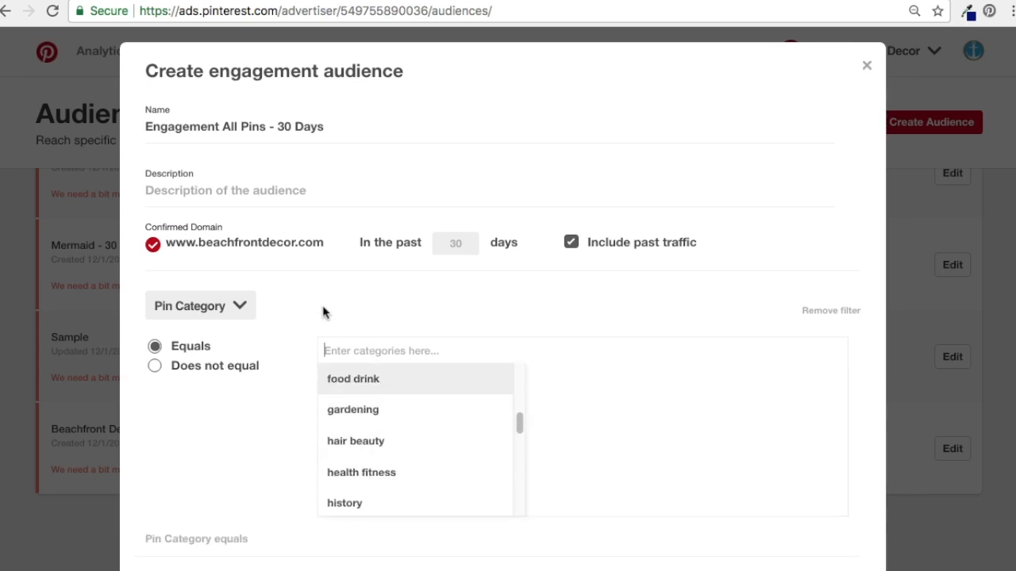
left_click(594, 443)
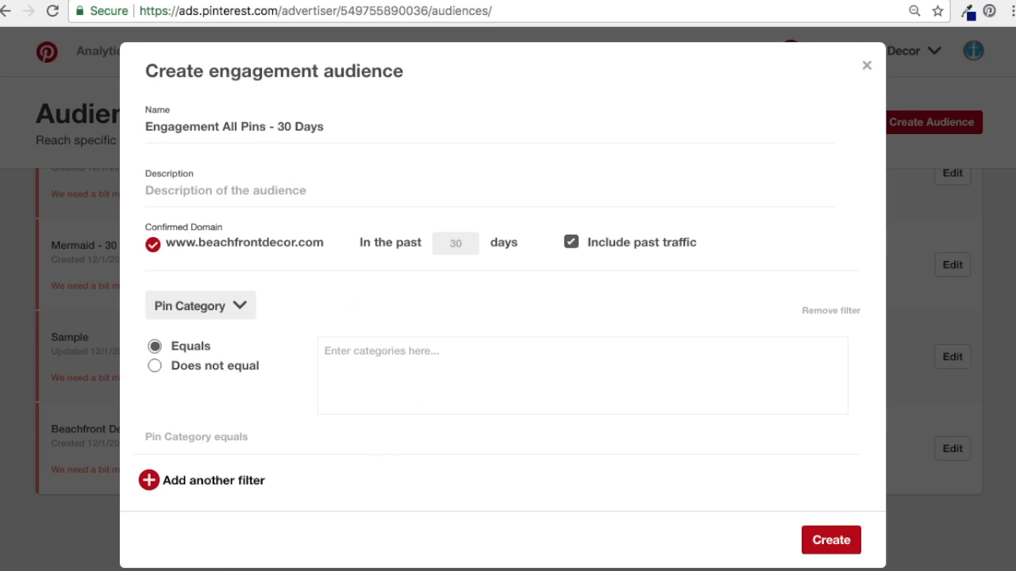
Try adding the weddings category to the Pin Category filter, and remove it again
left_click(362, 354)
scroll(404, 408, "down", 10)
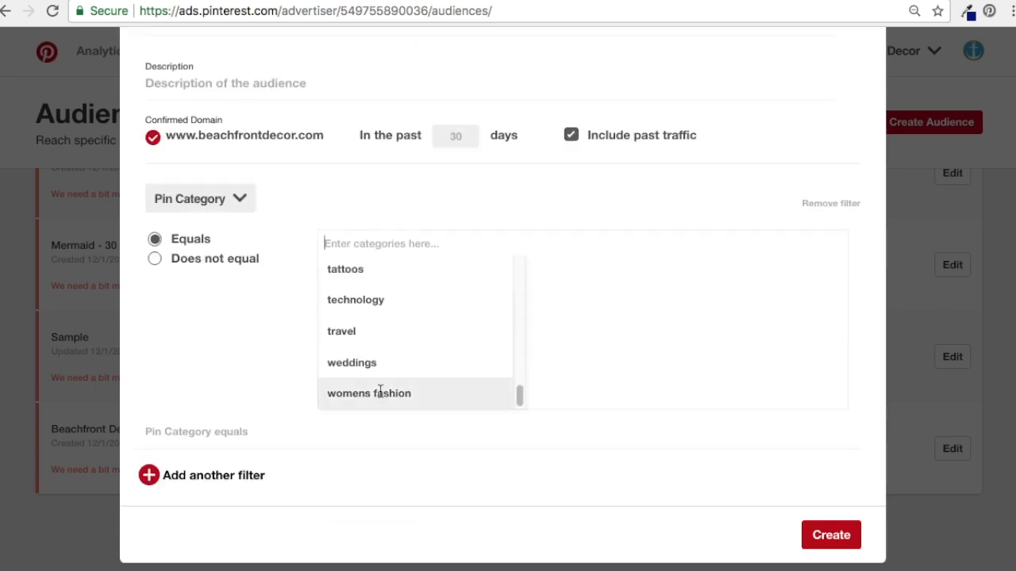
left_click(374, 363)
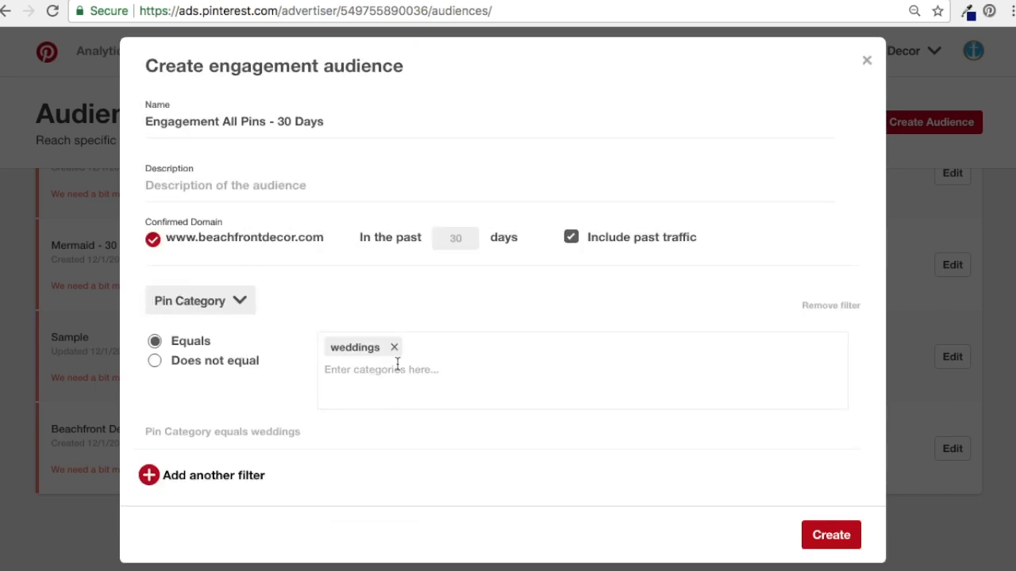
left_click(394, 347)
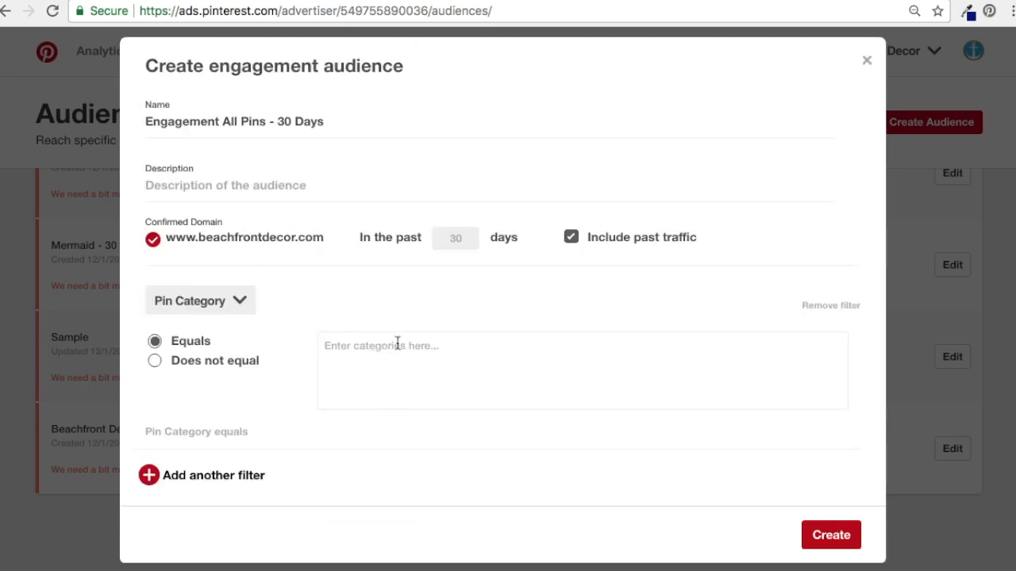
Remove the Pin Category filter and create the Engagement All Pins - 30 Days audience without filters
left_click(189, 309)
left_click(431, 290)
left_click(841, 307)
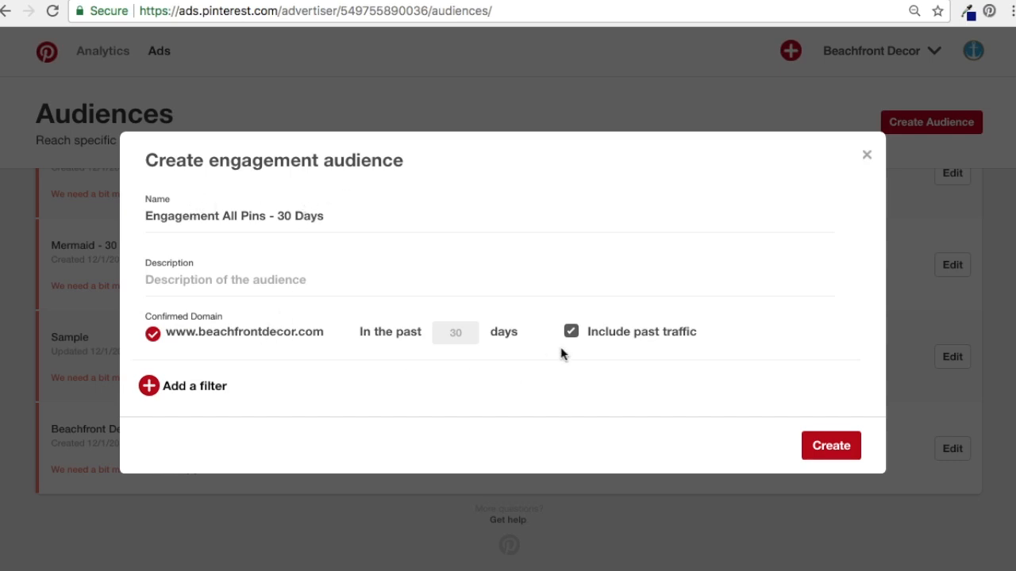
left_click(841, 452)
scroll(633, 359, "down", 3)
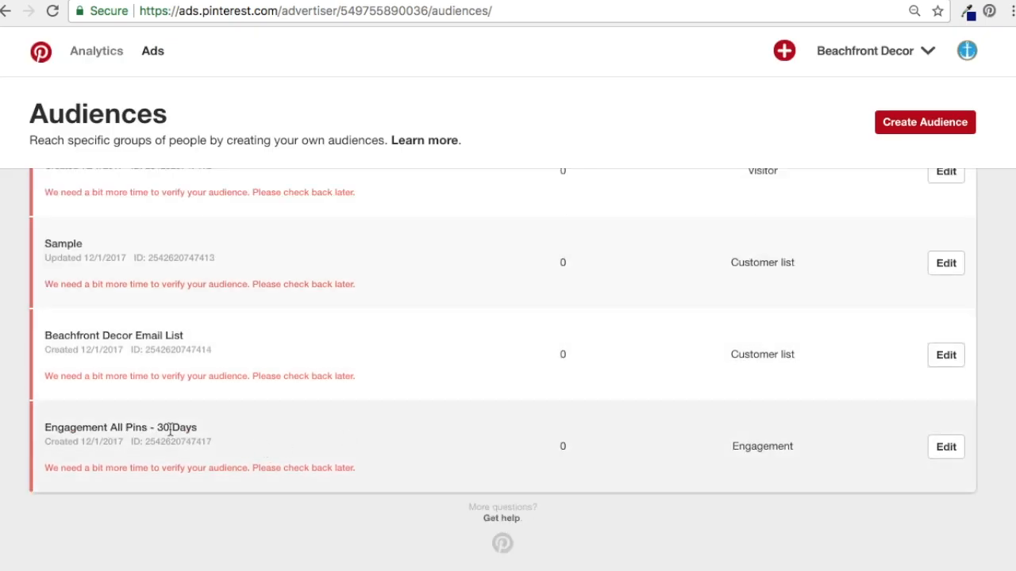
scroll(148, 335, "up", 2)
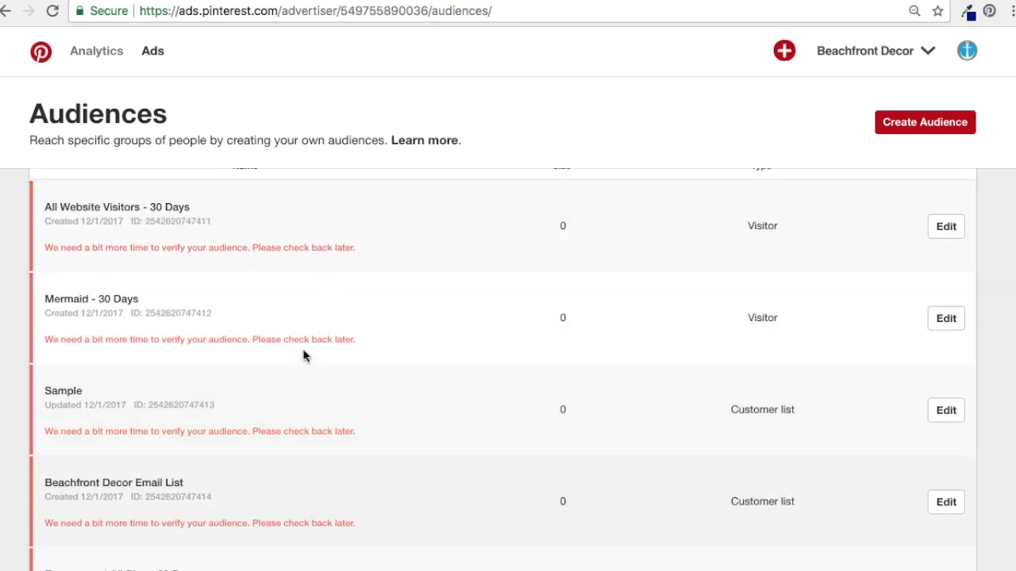
scroll(390, 379, "up", 1)
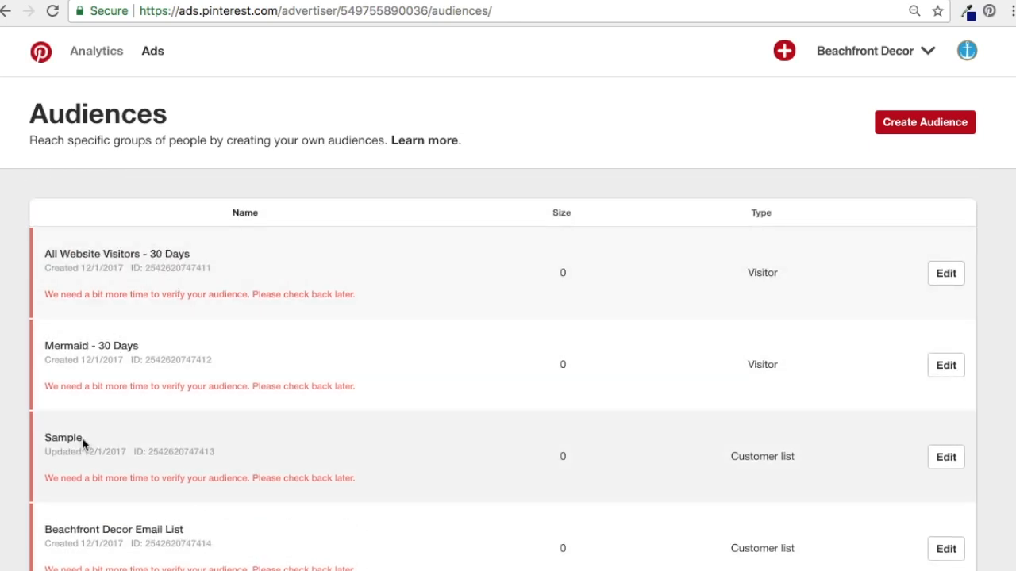
Start an actalike audience named Actalike Email List with Beachfront Decor Email List as its source audience
left_click(919, 128)
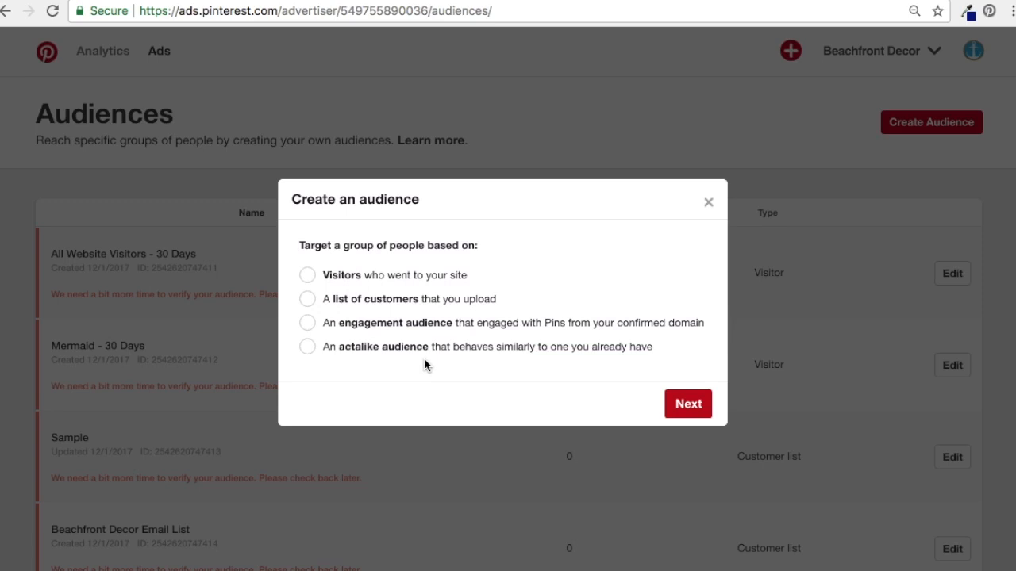
left_click(308, 350)
left_click(694, 409)
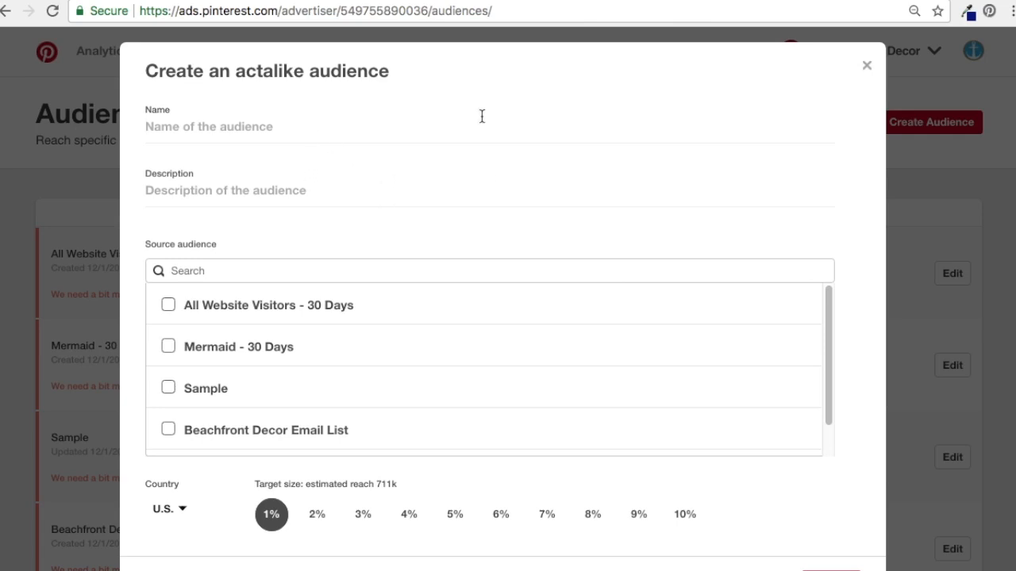
type("Actalike Email List")
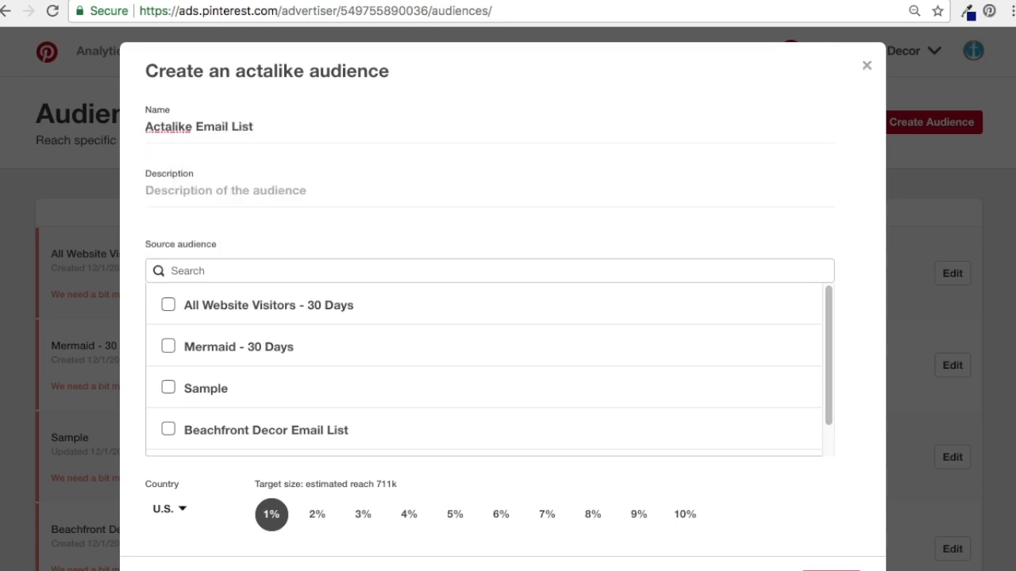
left_click(283, 427)
scroll(452, 386, "down", 1)
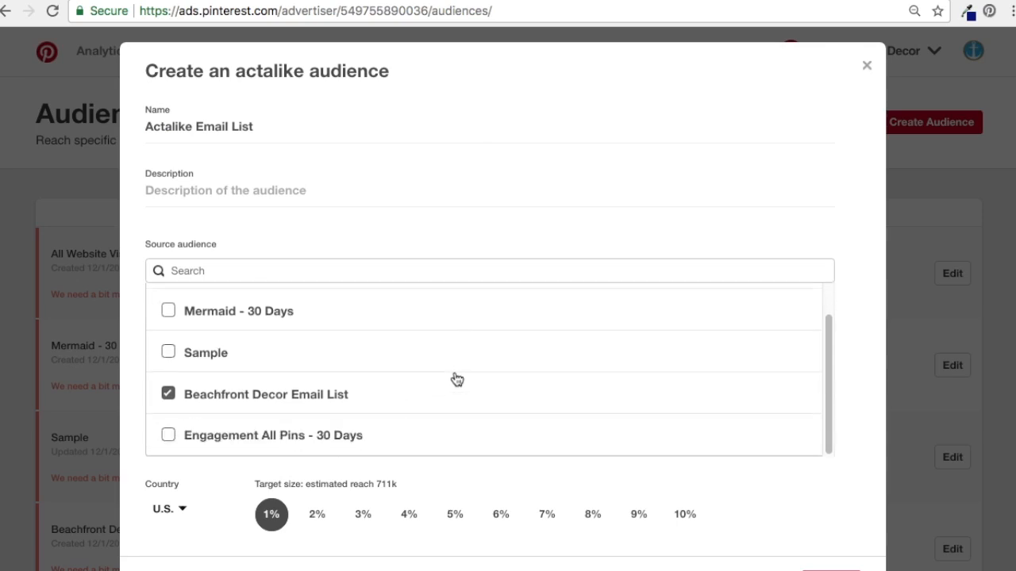
scroll(454, 376, "down", 1)
scroll(230, 449, "down", 1)
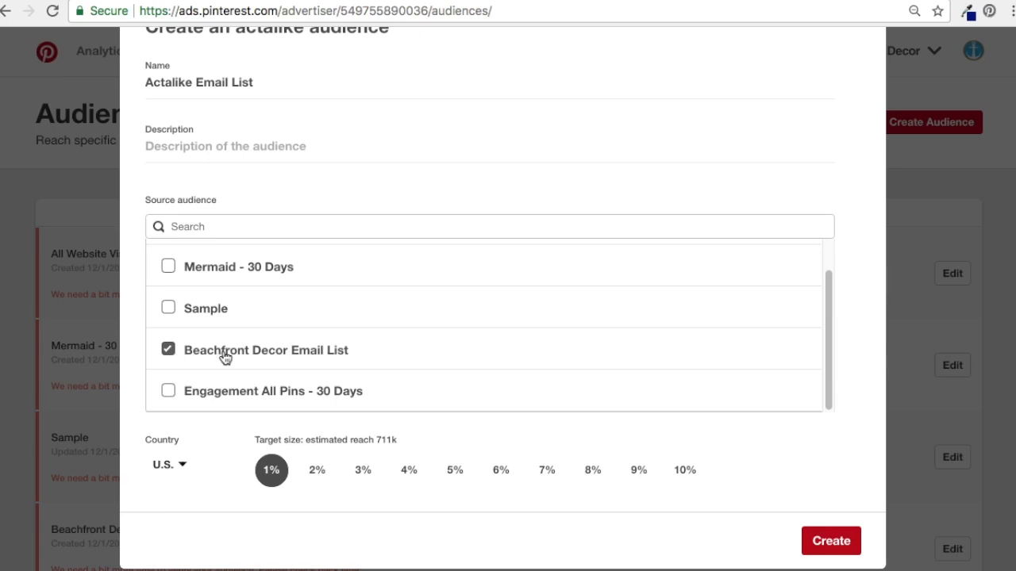
Try All Website Visitors - 30 Days as the source audience, and restore Beachfront Decor Email List
scroll(235, 356, "up", 1)
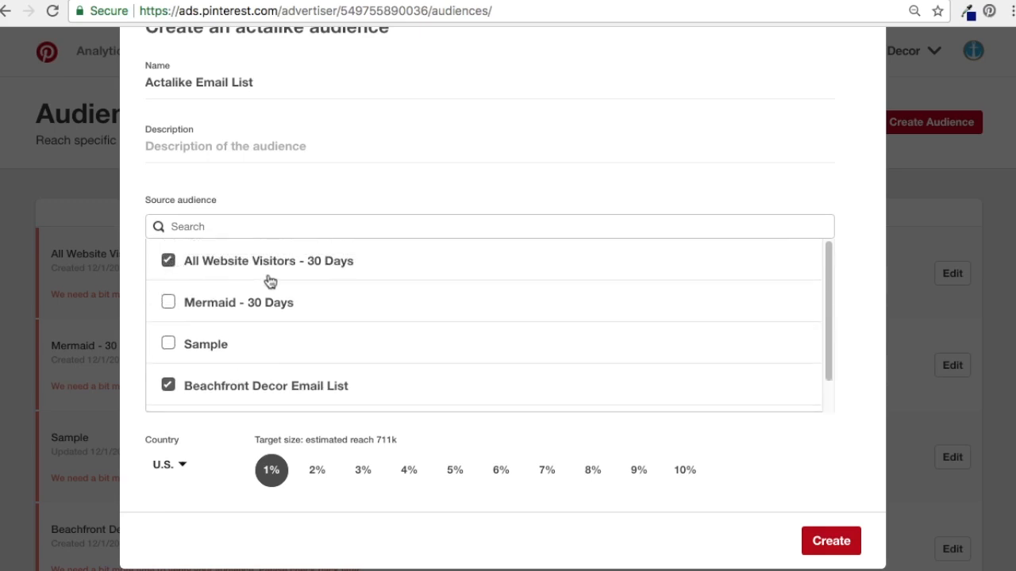
left_click(170, 387)
scroll(424, 170, "up", 1)
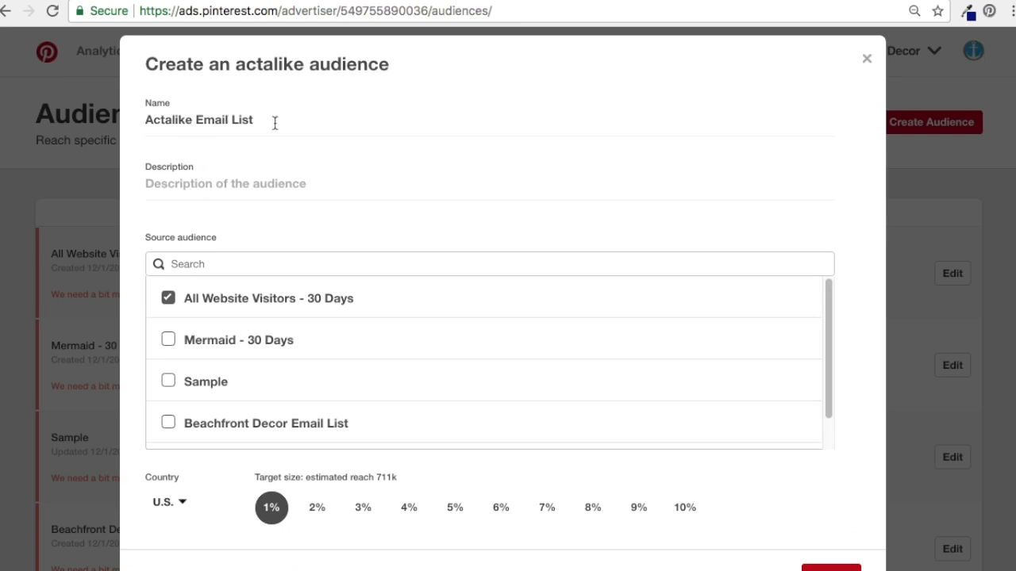
left_click(168, 298)
left_click(168, 423)
Look through the available countries, keep U.S., and create the actalike audience
scroll(397, 413, "down", 1)
scroll(238, 506, "down", 1)
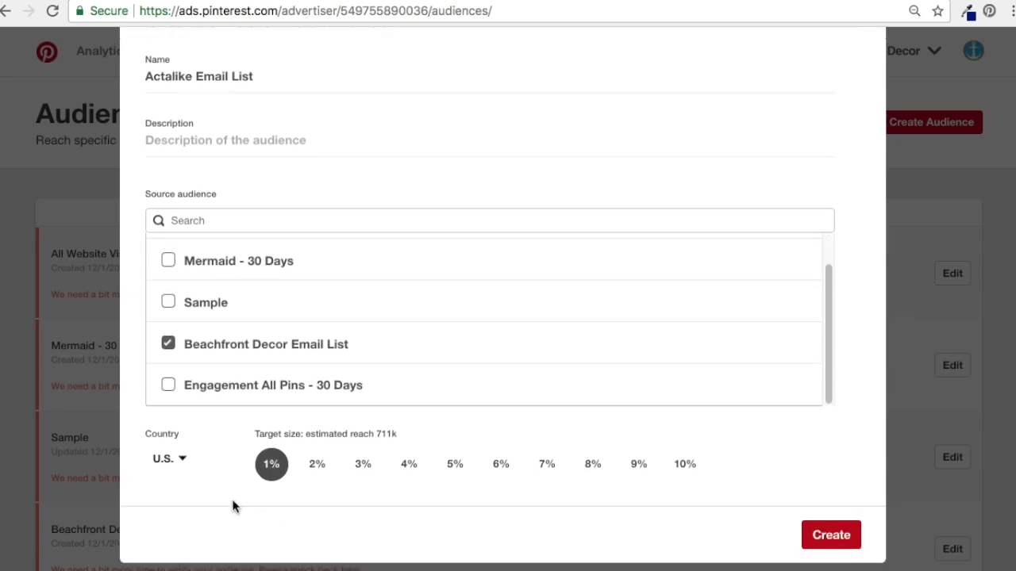
left_click(173, 459)
scroll(182, 540, "down", 1)
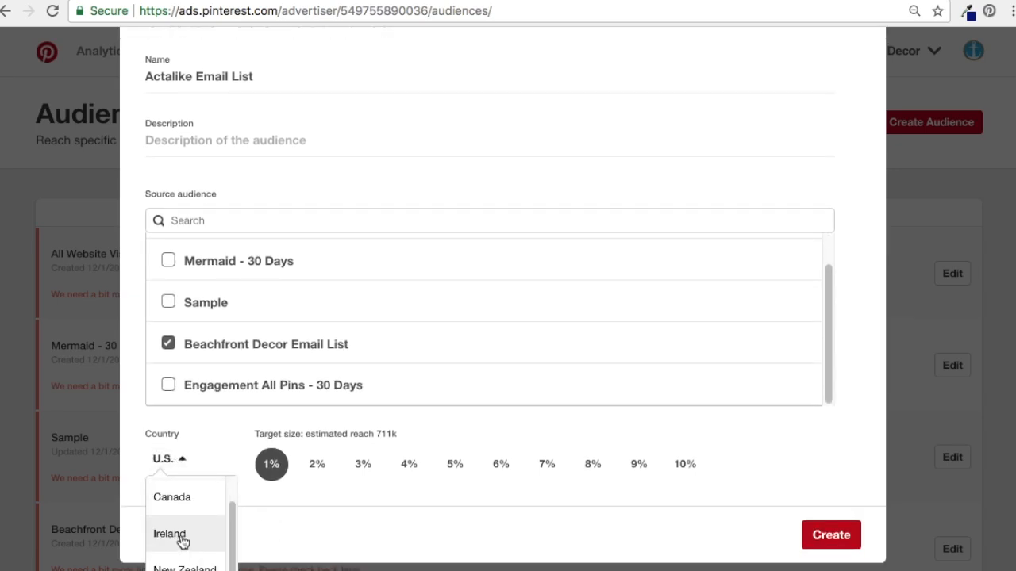
scroll(182, 539, "down", 2)
left_click(173, 543)
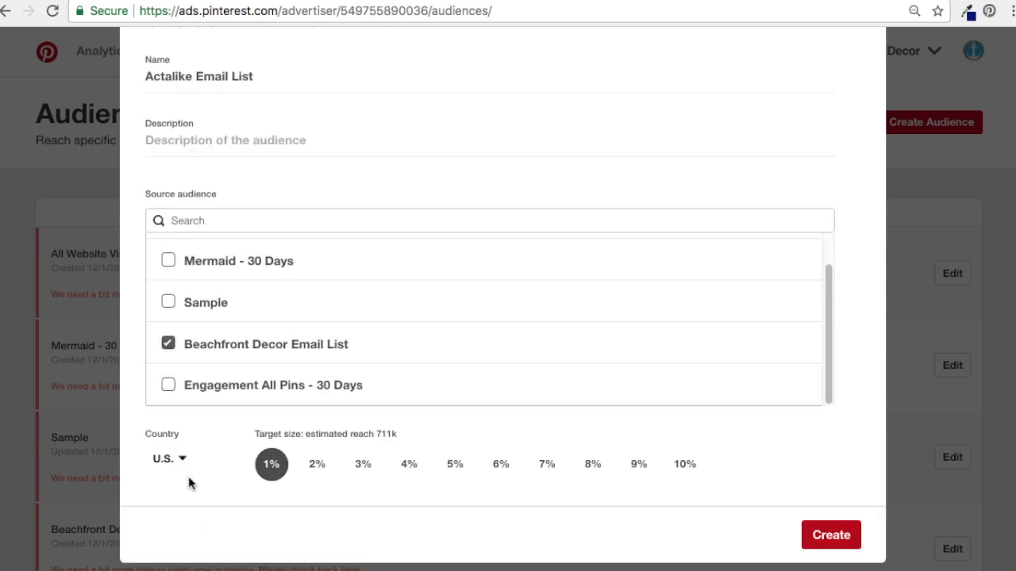
left_click(841, 539)
scroll(640, 371, "down", 4)
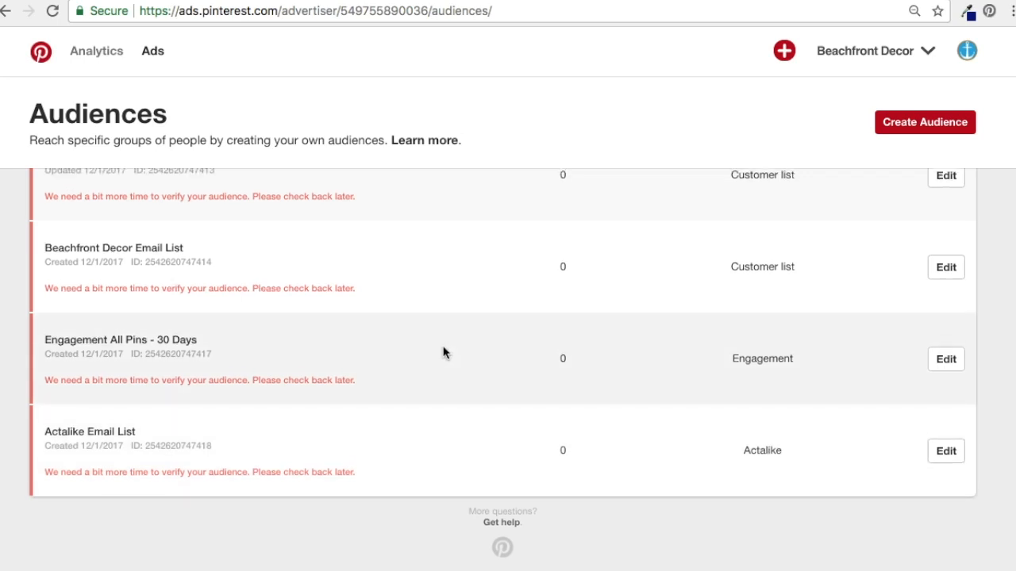
scroll(445, 334, "up", 5)
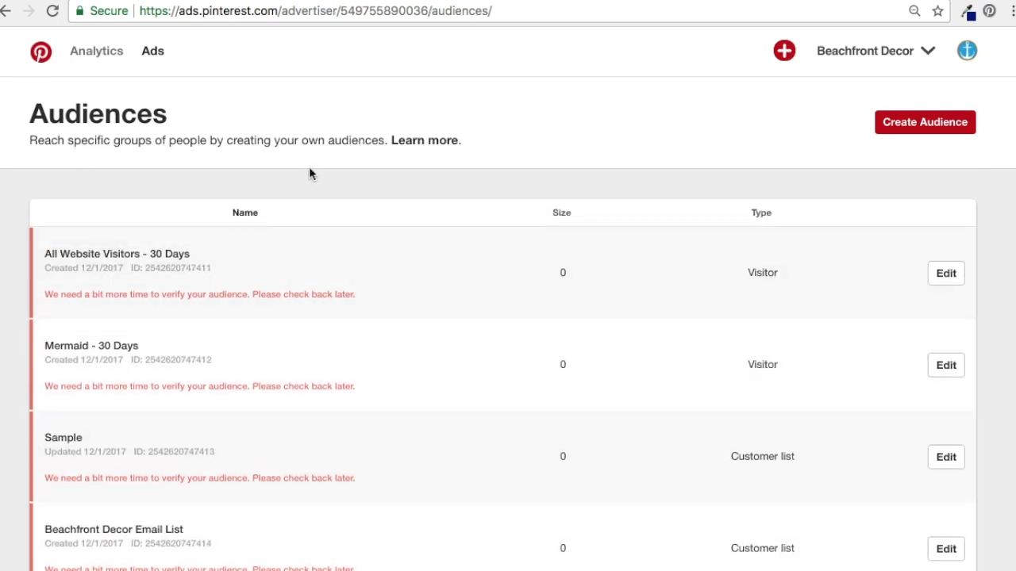
mouse_move(161, 57)
left_click_drag(102, 295, 199, 295)
left_click(206, 294)
scroll(624, 413, "down", 2)
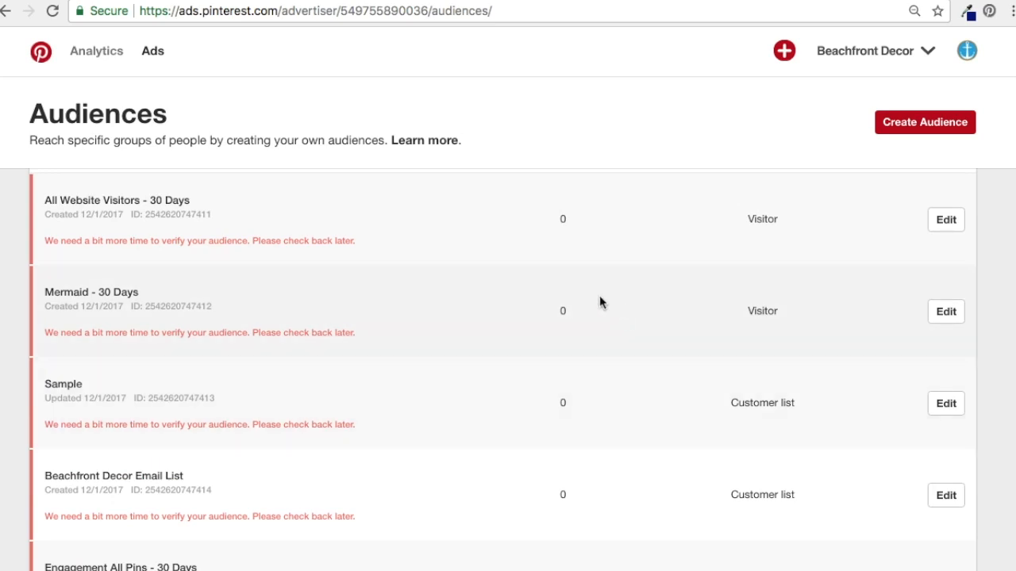
scroll(579, 298, "up", 1)
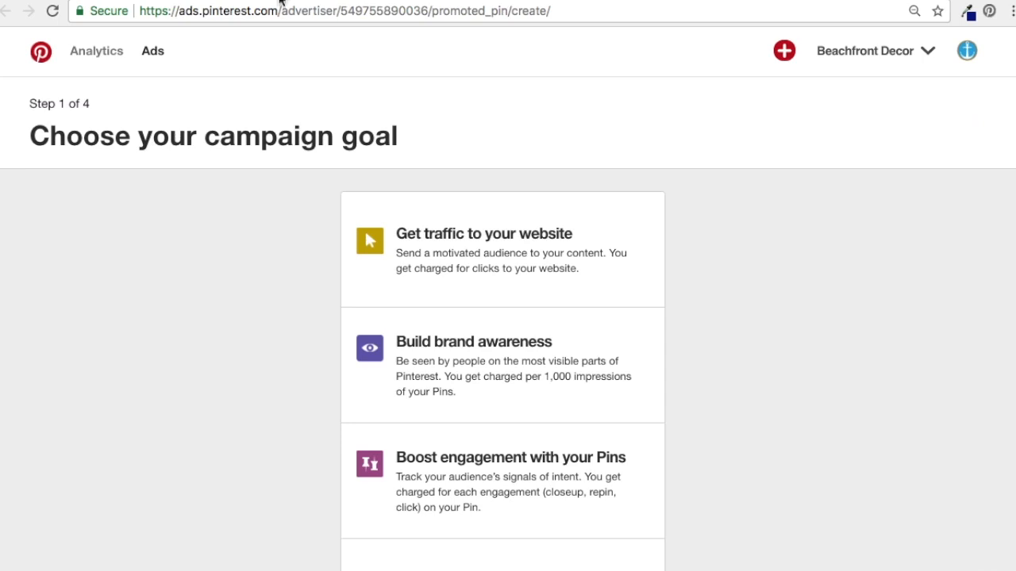
Start a new traffic campaign with the Get traffic to your website goal, and name it Email List Targeting
left_click(790, 51)
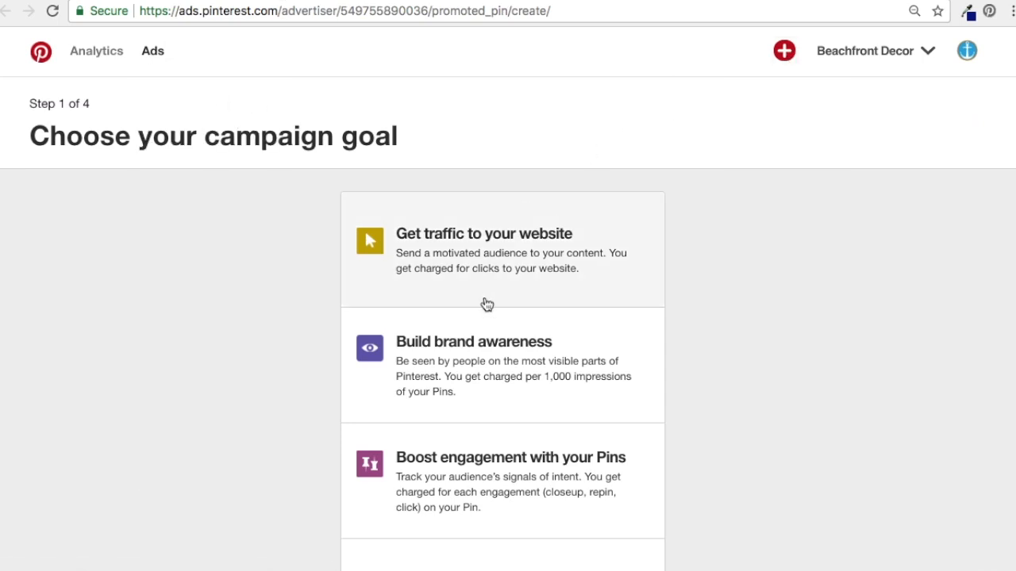
left_click(500, 258)
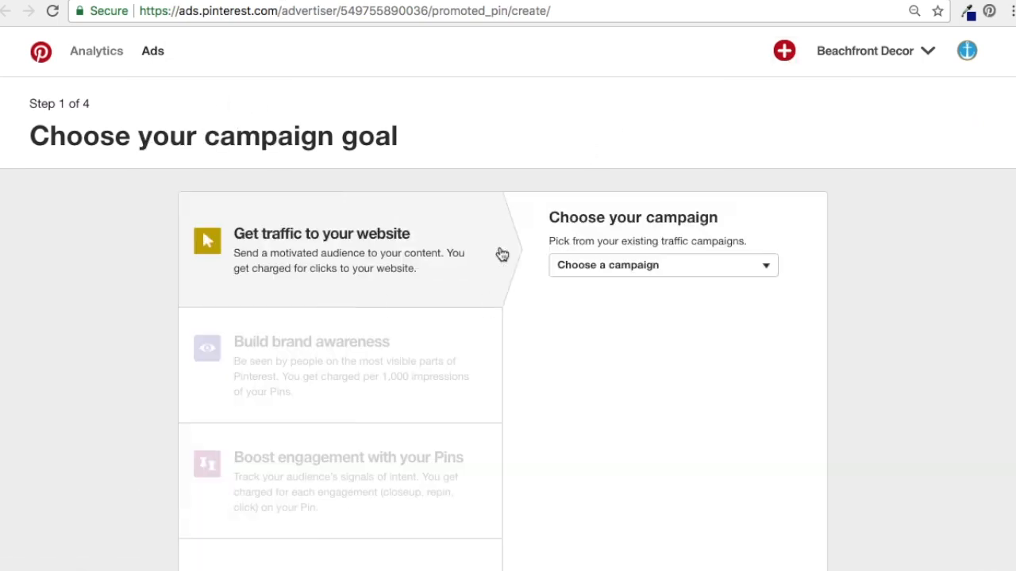
left_click(699, 274)
left_click(737, 343)
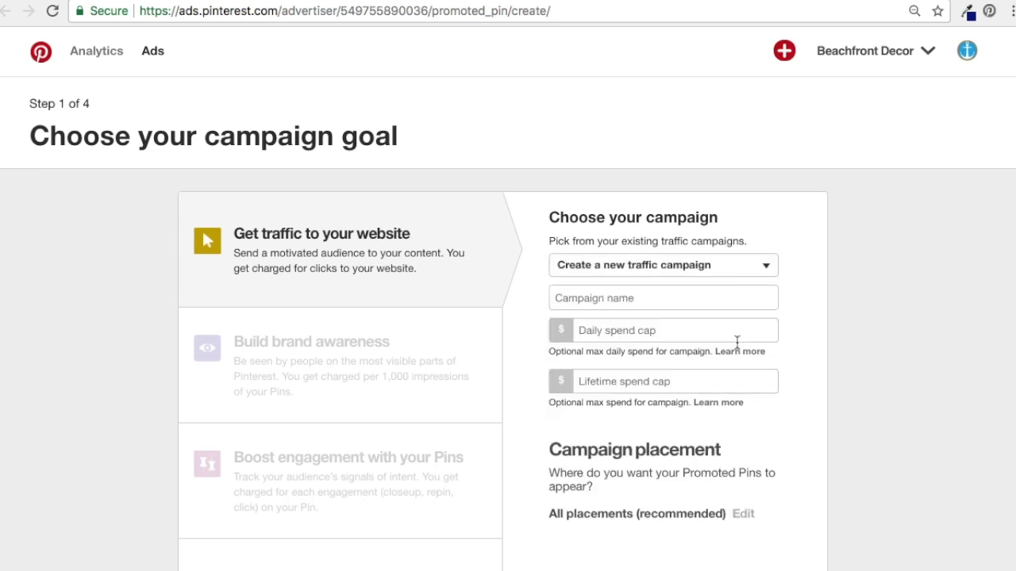
left_click(722, 305)
type("Email Lis")
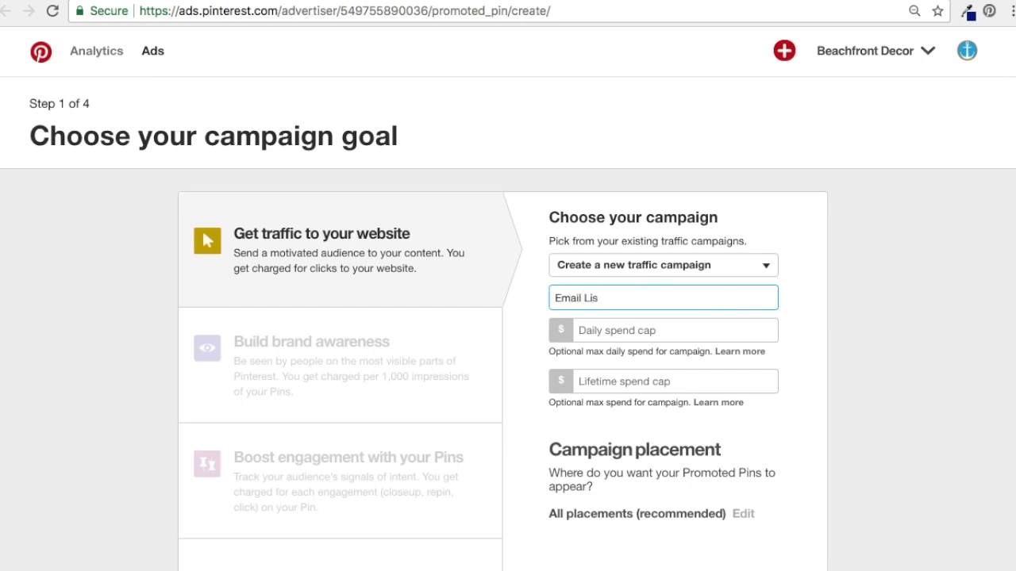
type("t Targeting")
Set the campaign's daily spend cap to $5.00 and its lifetime spend cap to $20.00
left_click(718, 324)
type("5.00")
left_click(717, 380)
type("20.00")
Open the campaign placement options, keep both Browse and Search, and continue to the ad group details
scroll(852, 341, "down", 3)
scroll(855, 336, "down", 1)
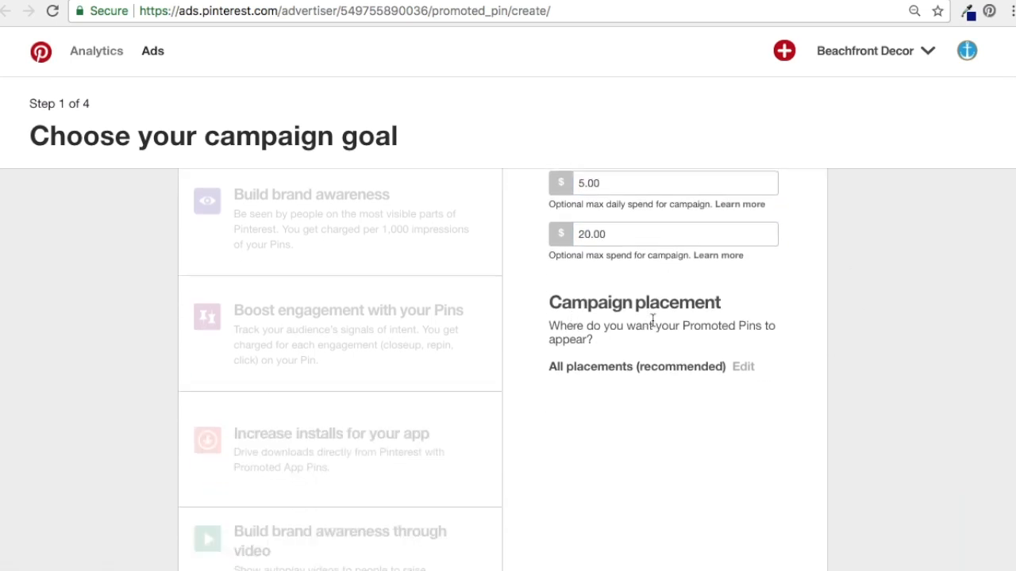
left_click(742, 367)
scroll(873, 397, "down", 3)
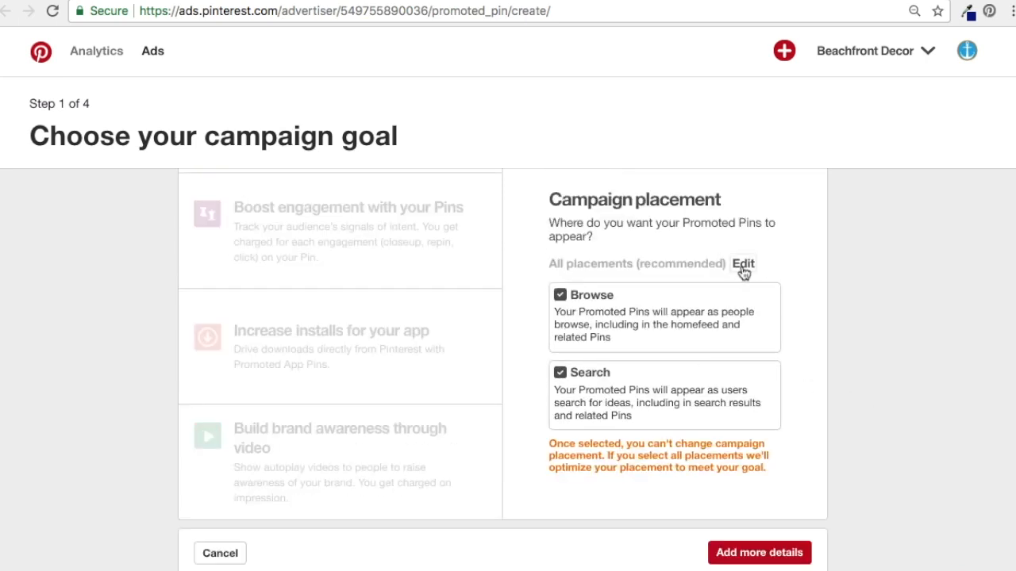
left_click(756, 556)
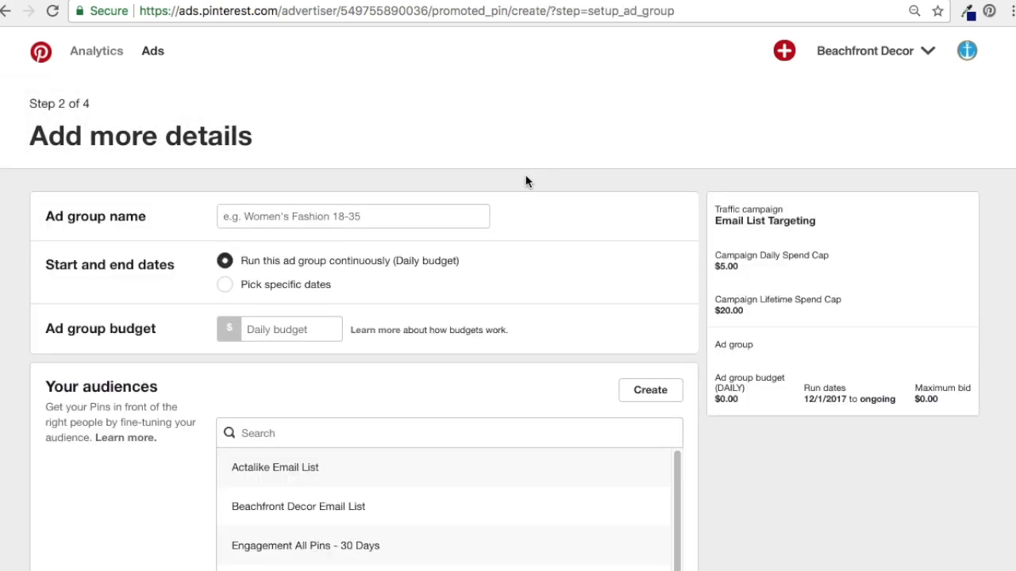
Include the Actalike Email List audience in the ad group's targeting
scroll(27, 254, "down", 3)
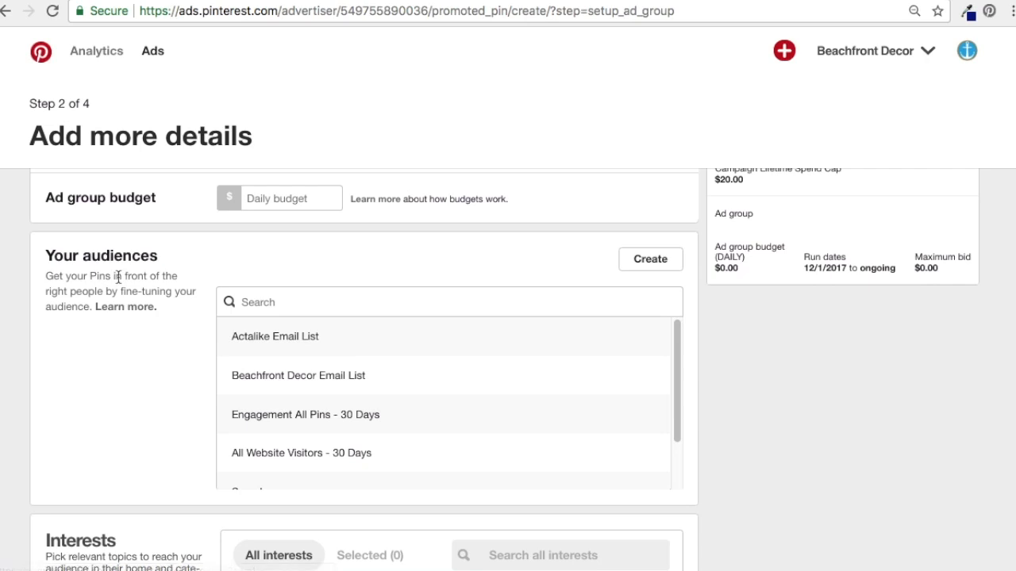
scroll(340, 349, "up", 3)
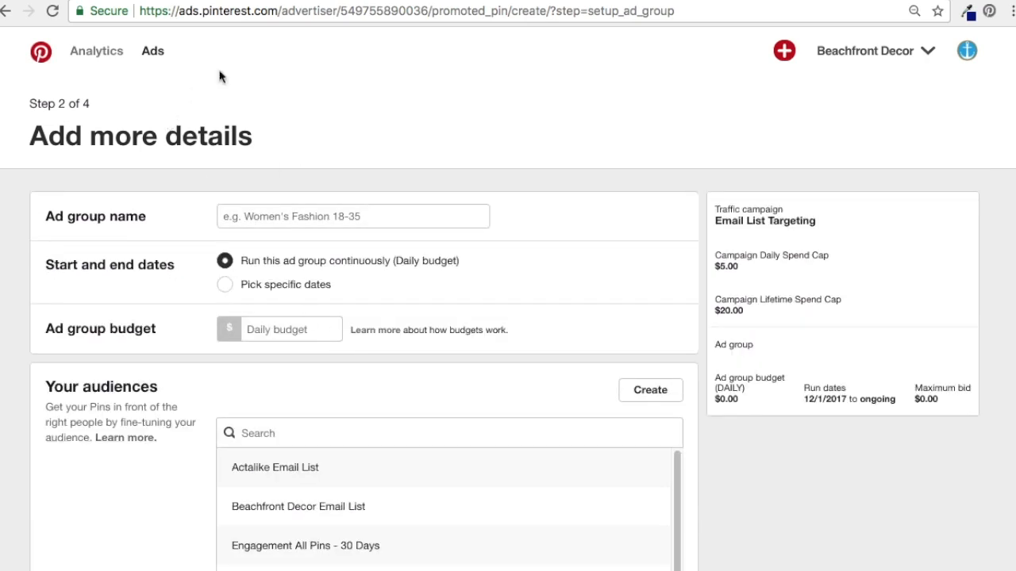
scroll(394, 302, "down", 3)
left_click(395, 303)
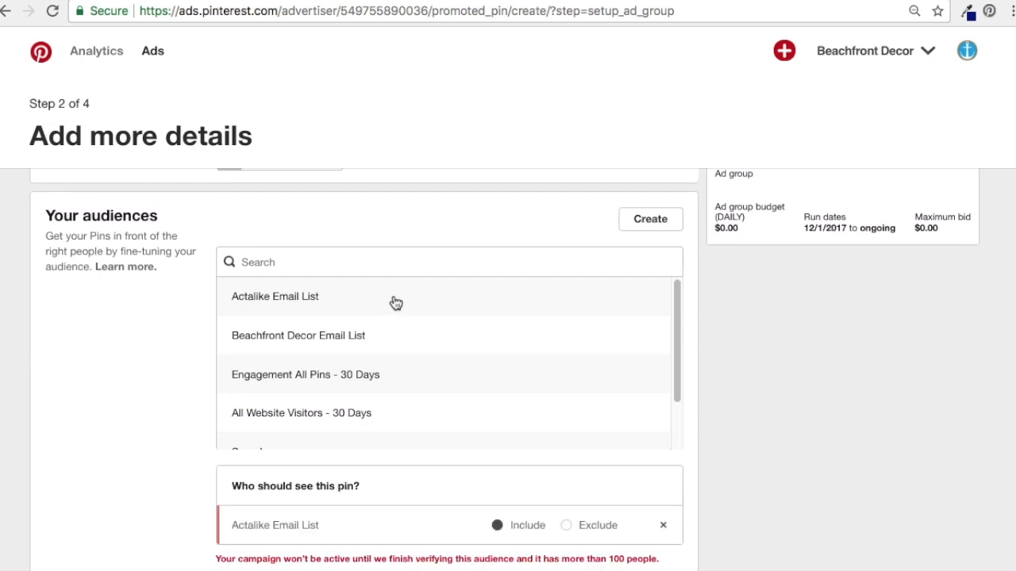
scroll(191, 362, "down", 3)
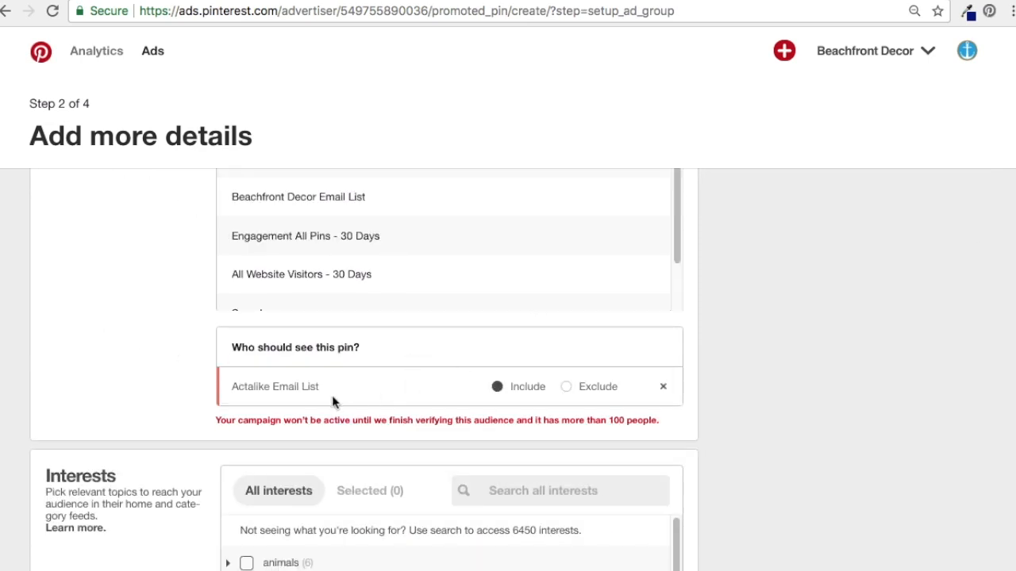
left_click_drag(298, 422, 396, 422)
left_click(431, 426)
scroll(163, 352, "up", 1)
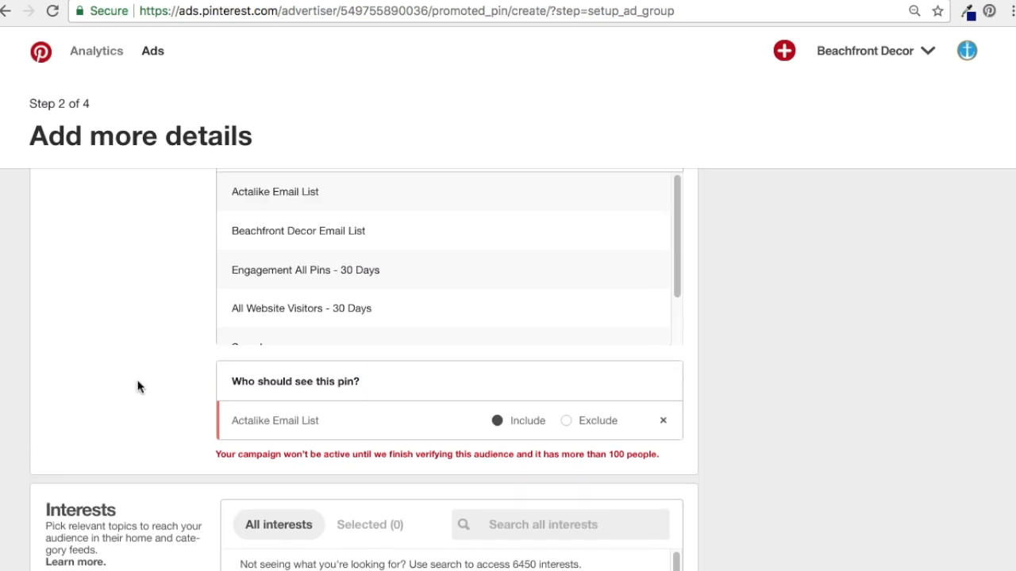
Include All Website Visitors - 30 Days, Engagement All Pins - 30 Days and Beachfront Decor Email List as further target audiences
left_click(308, 317)
left_click(325, 276)
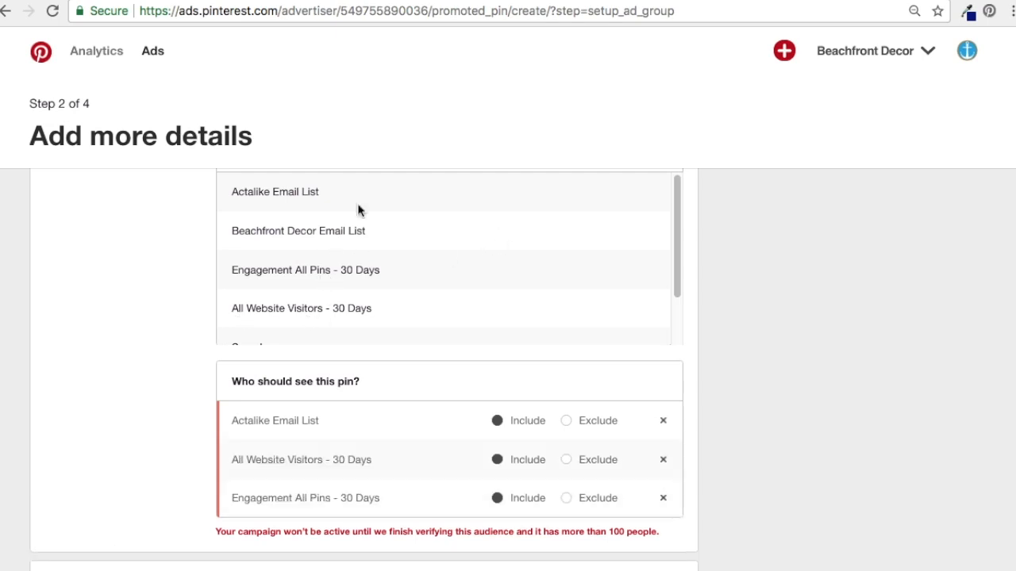
left_click(471, 236)
scroll(129, 333, "down", 1)
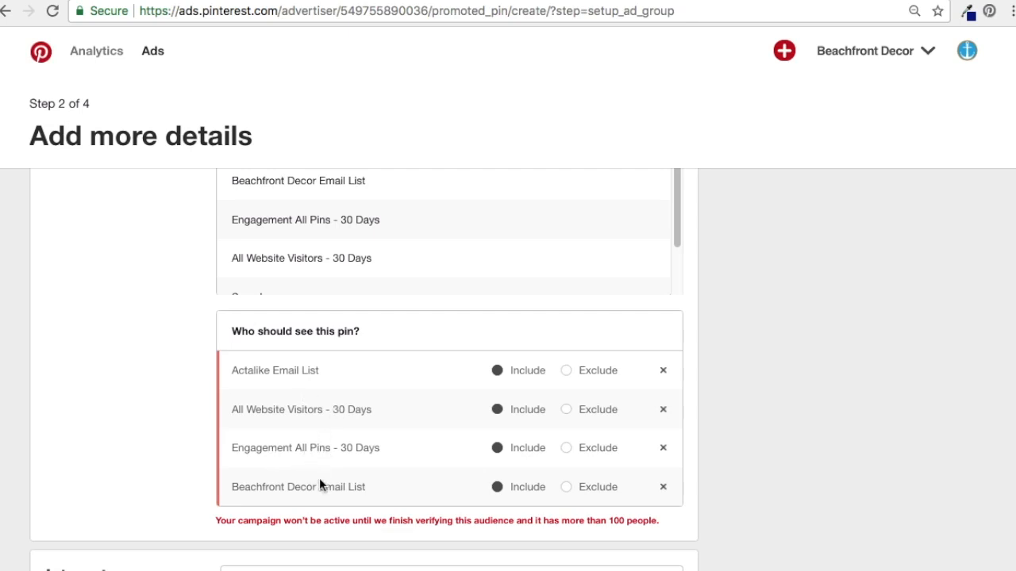
Remove the Actalike Email List audience from the ad group's selected target audiences
left_click(662, 370)
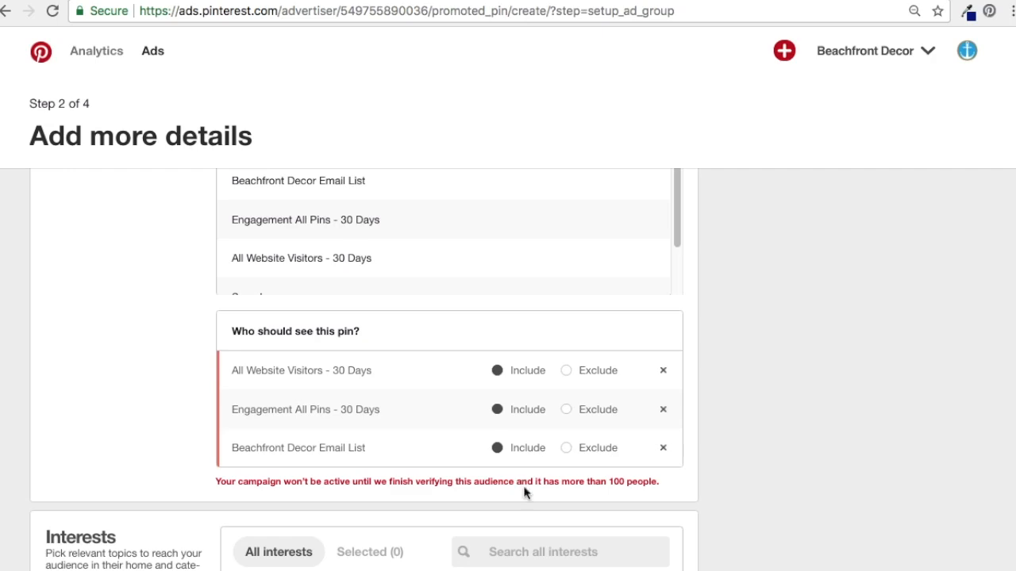
scroll(796, 421, "down", 5)
scroll(800, 418, "down", 10)
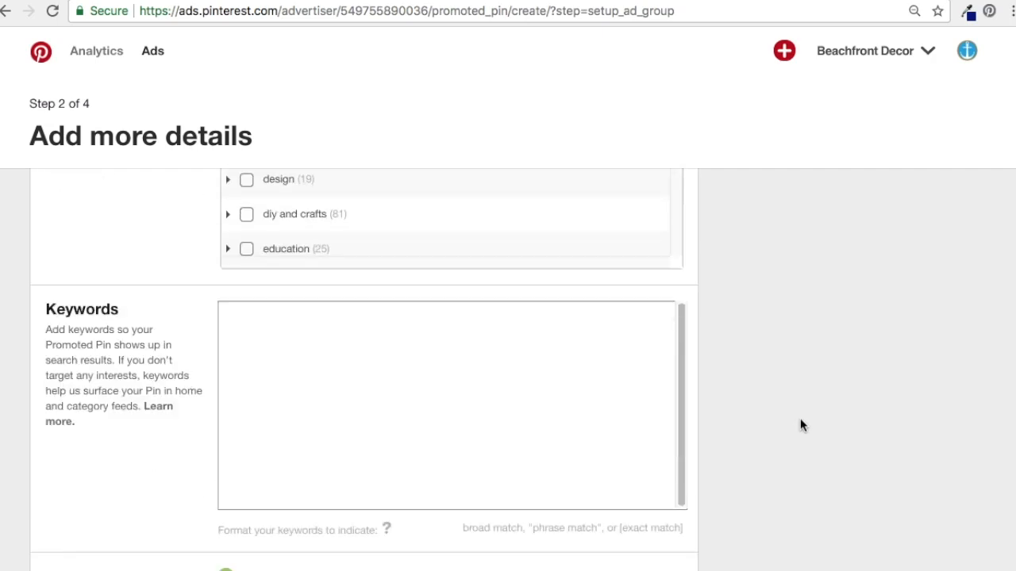
scroll(801, 417, "up", 12)
scroll(803, 433, "down", 5)
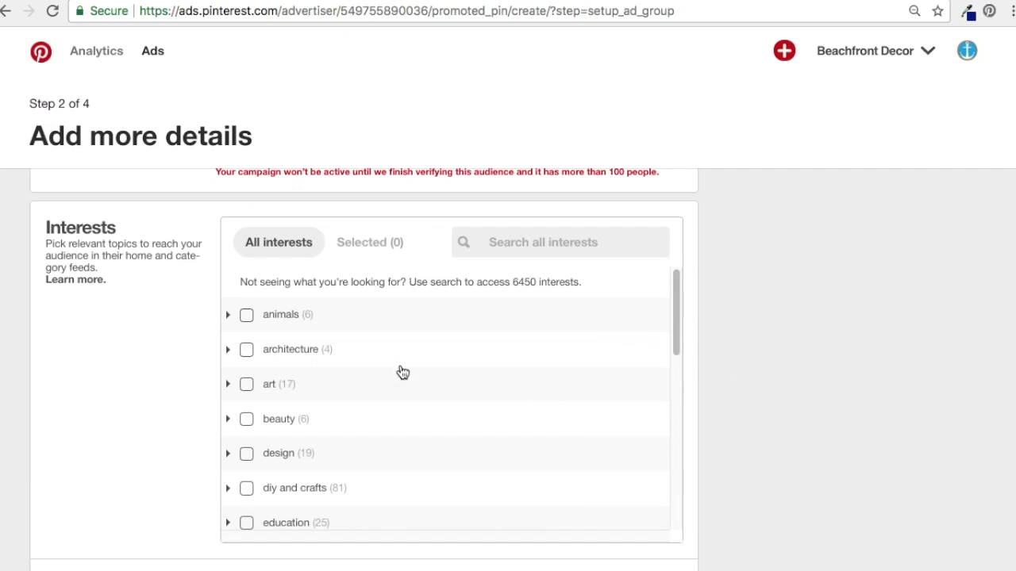
scroll(401, 365, "down", 1)
scroll(677, 305, "up", 2)
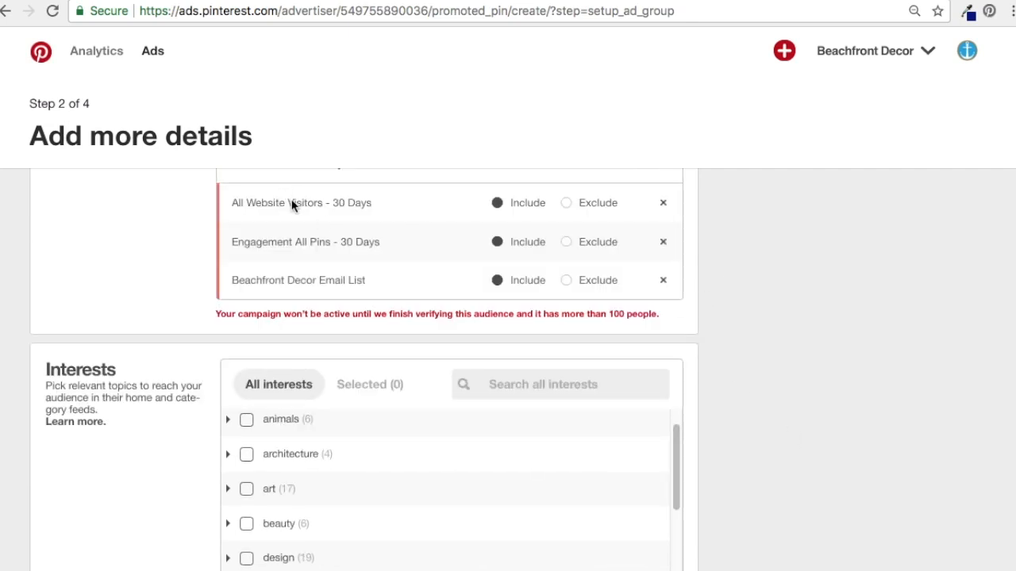
Expand the home and garden interest category and select home decor as a targeted interest
scroll(760, 298, "down", 2)
scroll(508, 329, "down", 1)
scroll(508, 329, "down", 5)
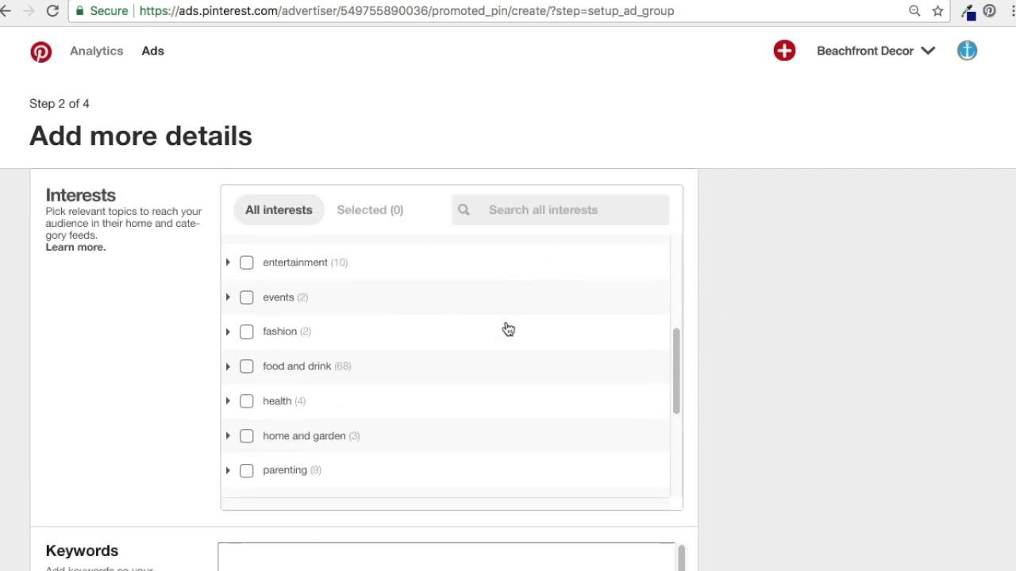
left_click(228, 292)
left_click(270, 321)
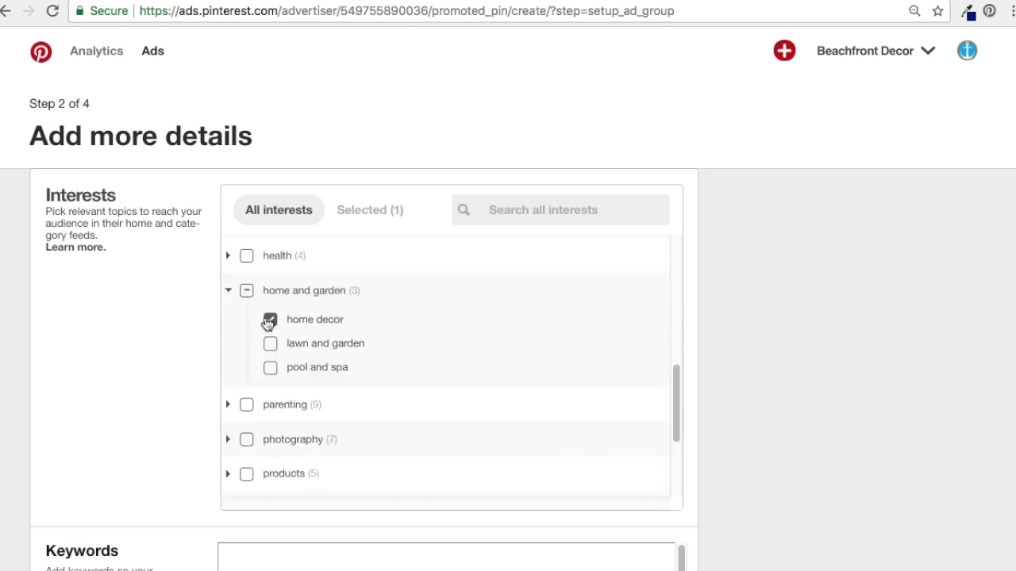
Set the ad group's maximum CPC bid to $0.15
scroll(770, 374, "down", 7)
scroll(776, 371, "down", 2)
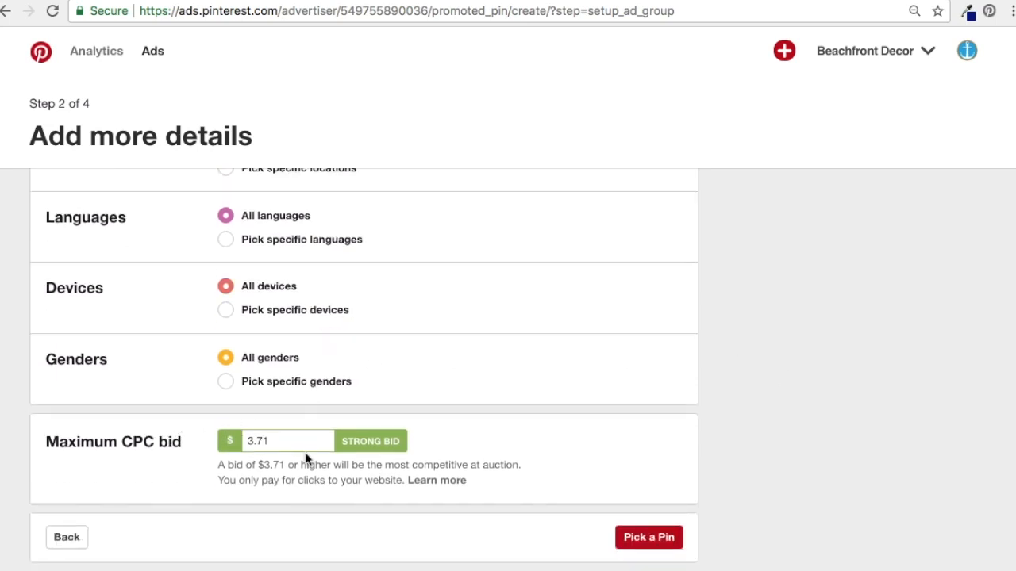
left_click_drag(317, 442, 204, 446)
type("0.10")
left_click_drag(283, 442, 249, 443)
type("0.1")
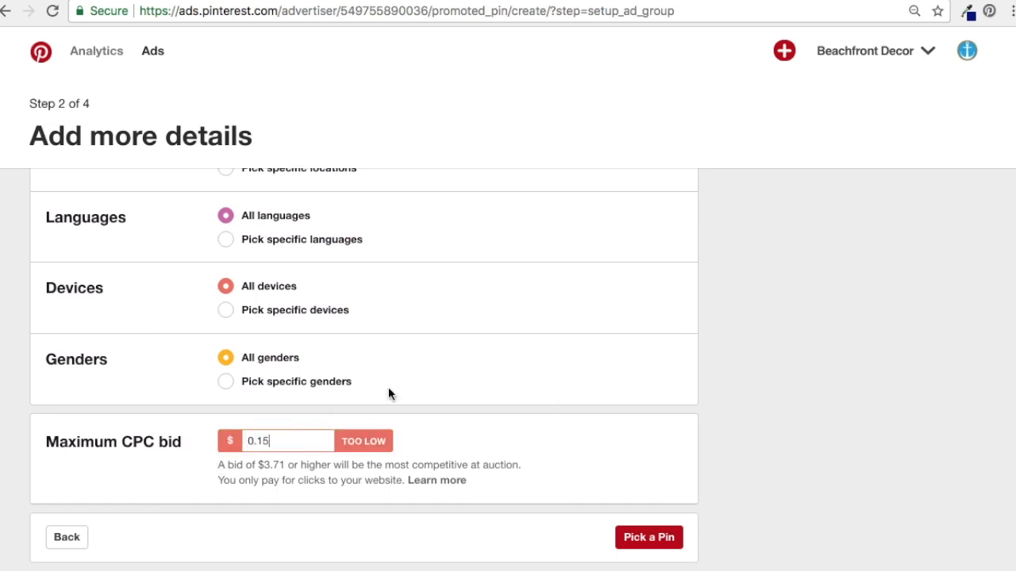
Replace the website visitors, pin engagement and email list audiences in the ad group's targeting with Mermaid - 30 Days
scroll(452, 379, "up", 3)
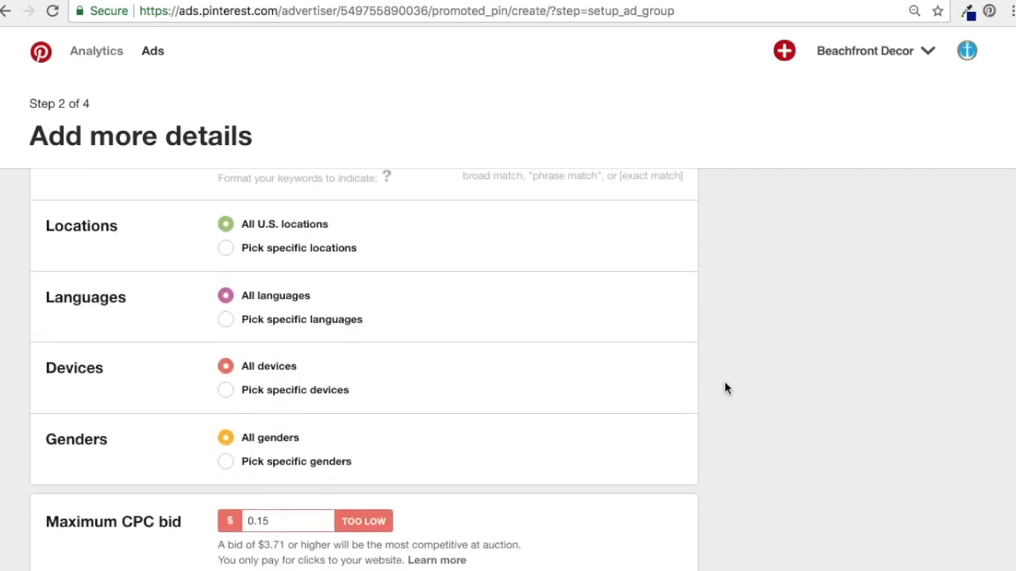
scroll(730, 389, "up", 5)
left_click(576, 419)
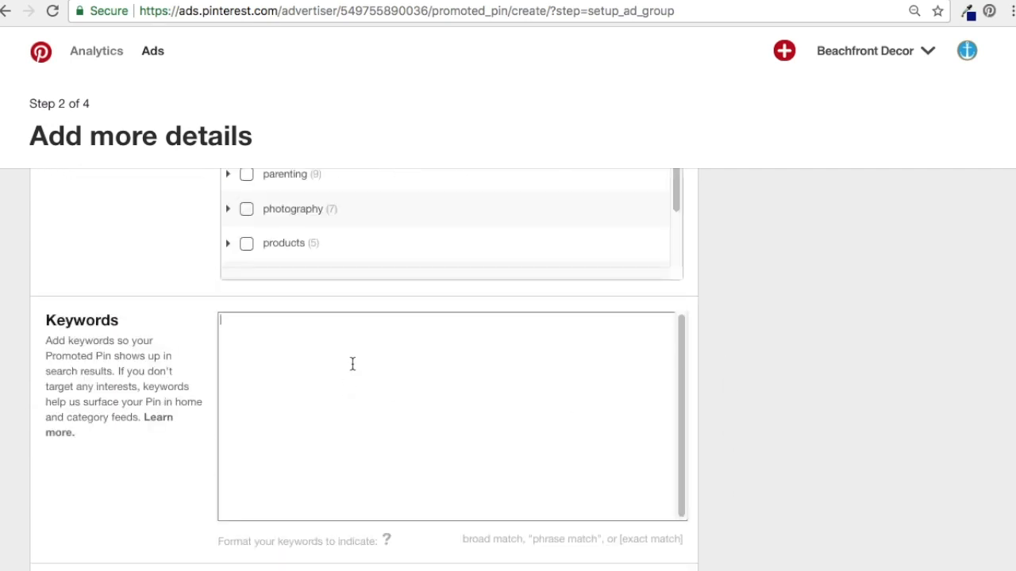
scroll(687, 405, "up", 10)
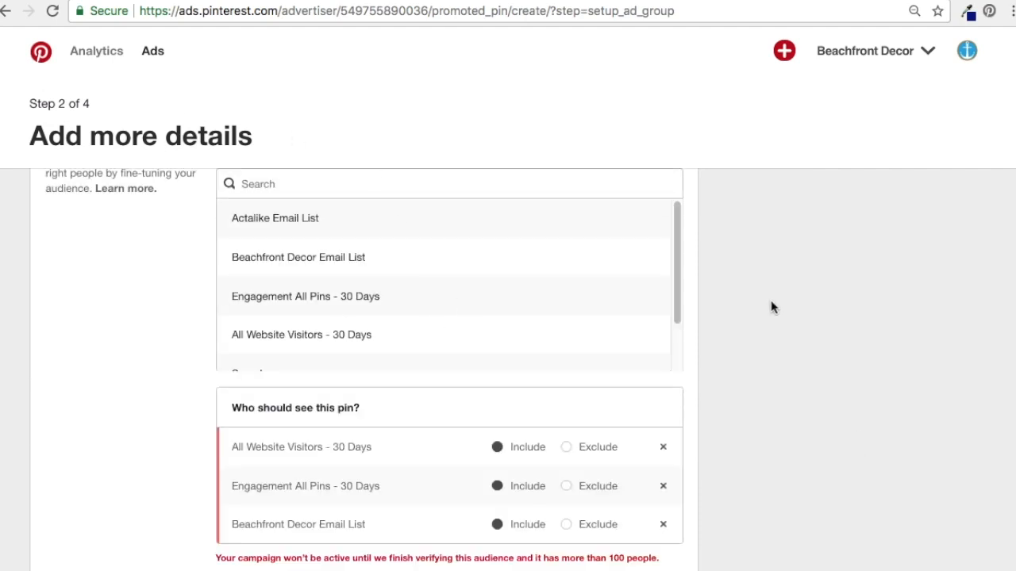
scroll(771, 308, "down", 3)
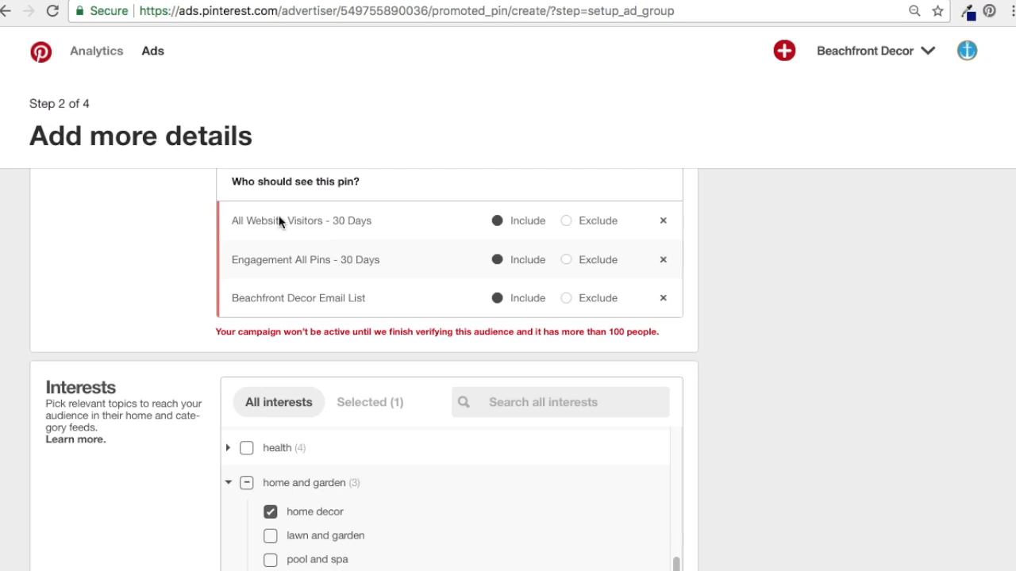
scroll(119, 265, "up", 3)
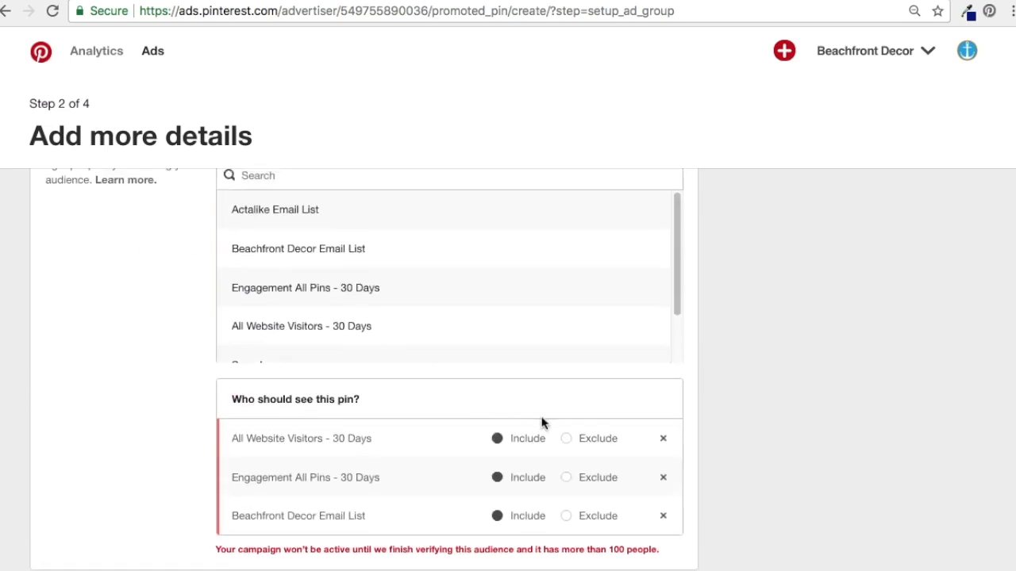
left_click(664, 439)
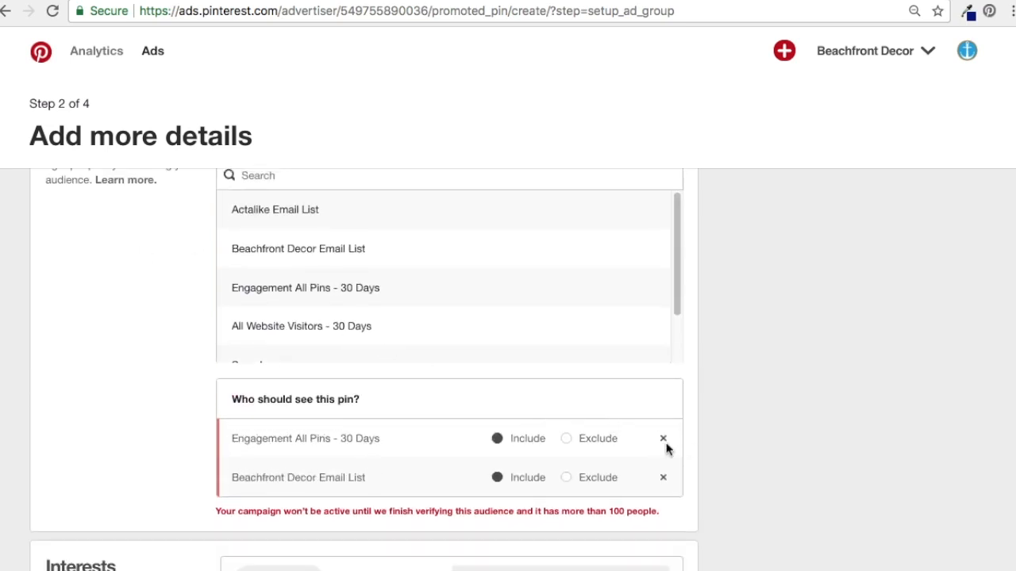
left_click(663, 440)
left_click(663, 439)
left_click_drag(675, 294, 676, 349)
left_click(354, 351)
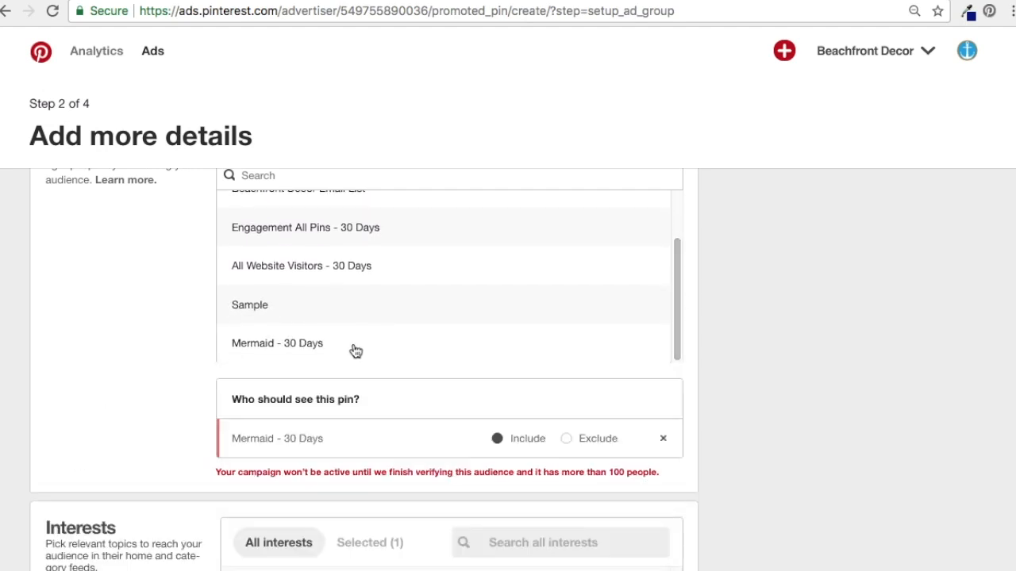
Clear the home decor interest selection and collapse the home and garden category
scroll(796, 381, "down", 4)
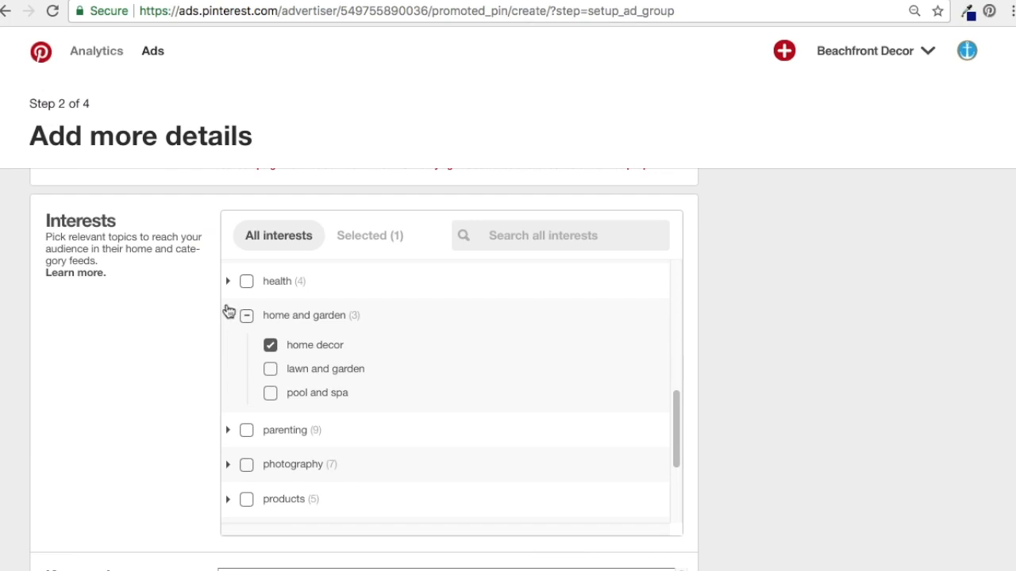
left_click(246, 316)
left_click(229, 316)
left_click(245, 318)
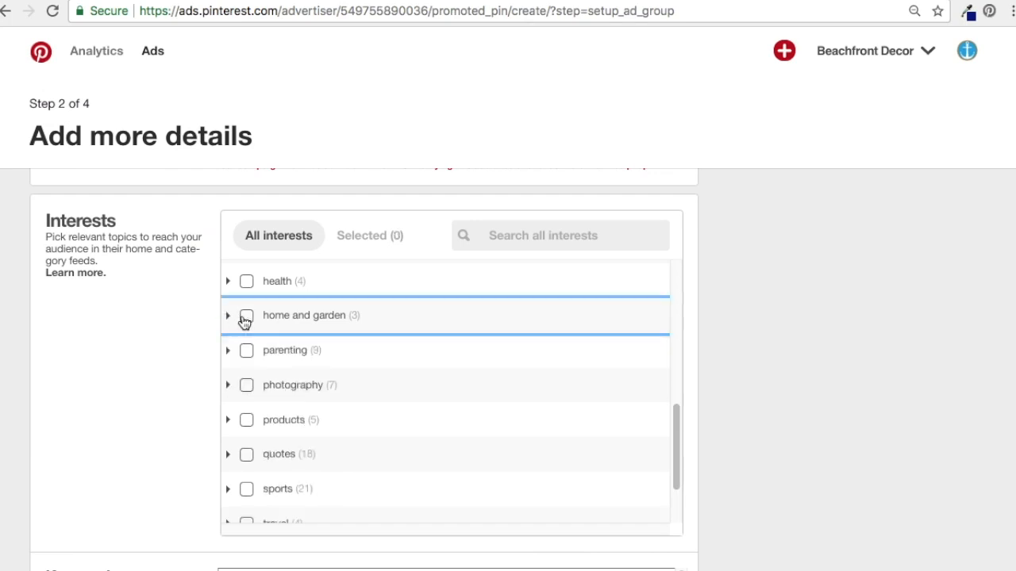
Review the ad group's Keywords section alongside the included Mermaid - 30 Days audience
scroll(786, 347, "down", 3)
left_click(516, 415)
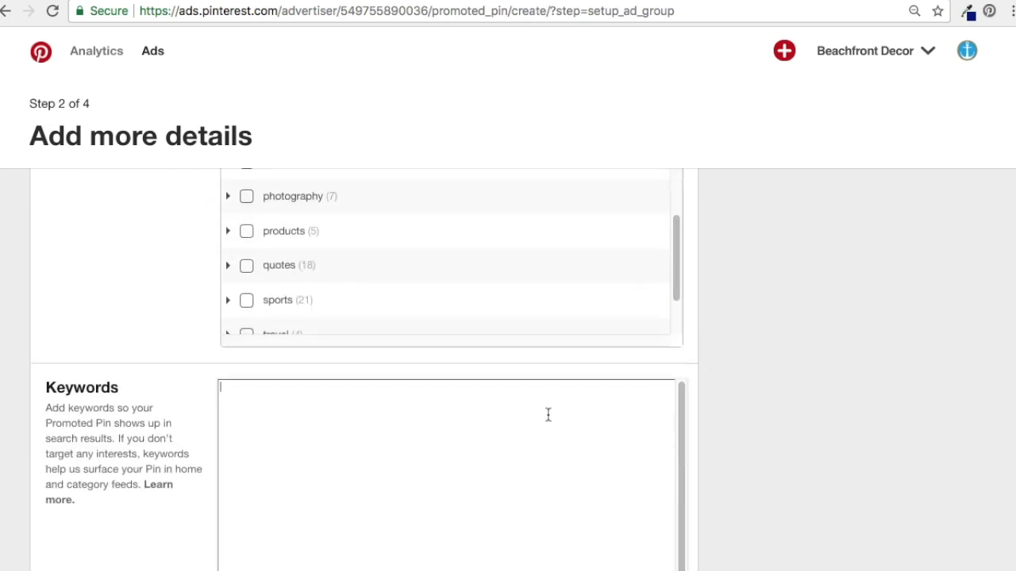
scroll(906, 375, "up", 5)
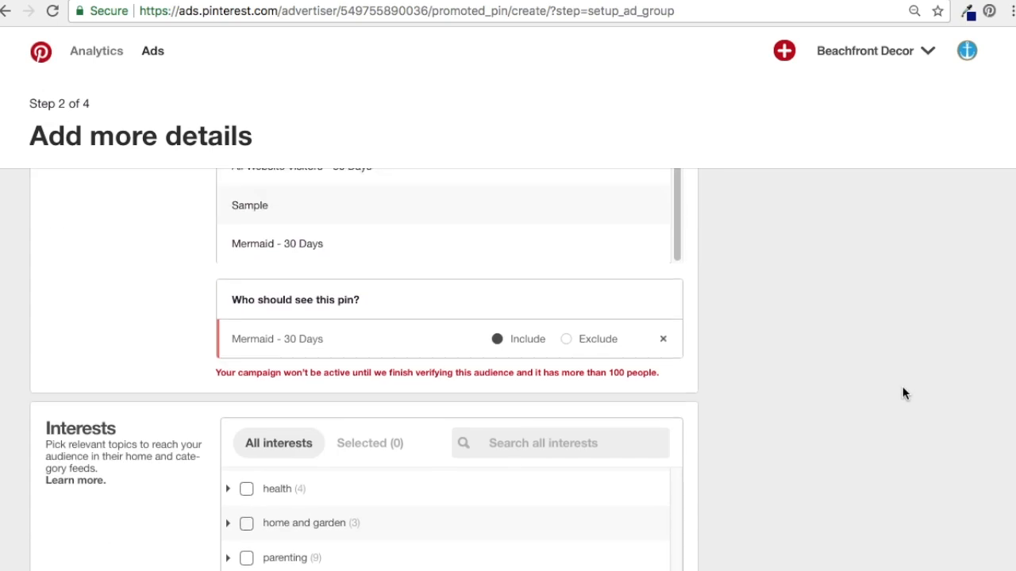
scroll(902, 392, "down", 5)
left_click(320, 401)
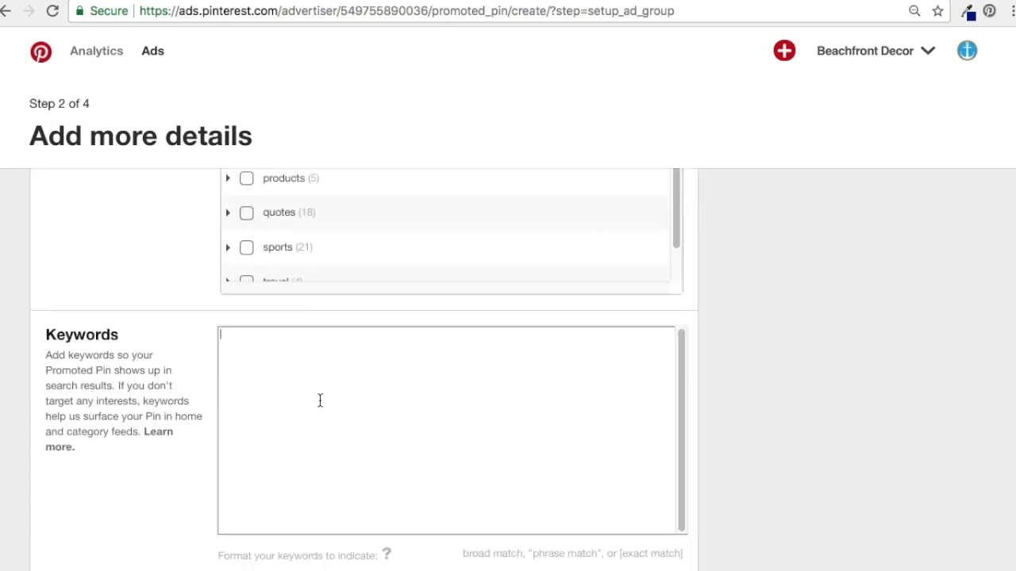
scroll(867, 334, "down", 1)
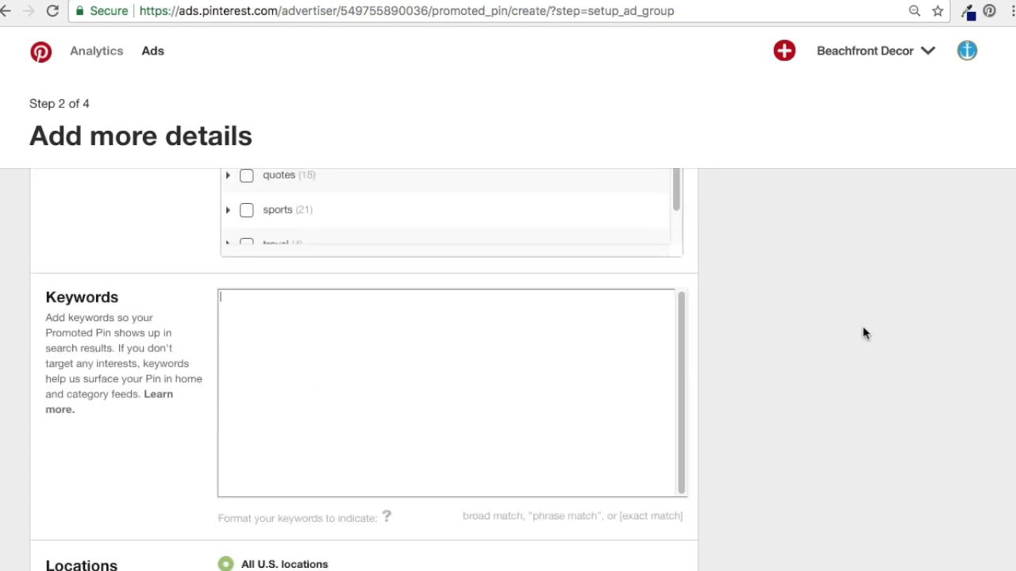